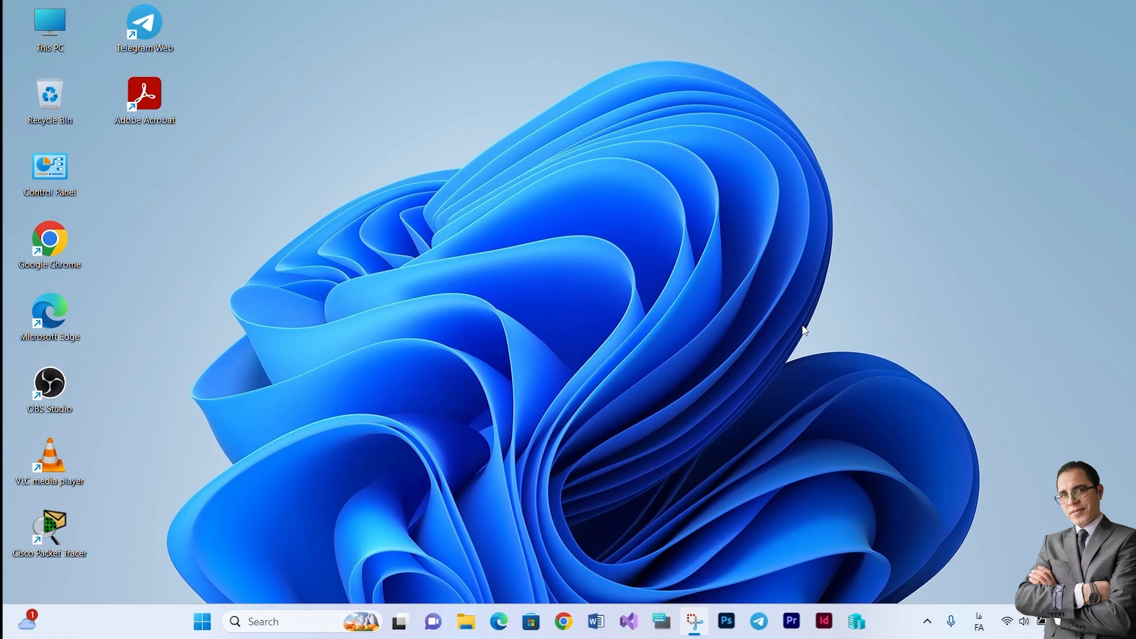
Step: Look up the installed Windows edition in System Information and minimize its window
{"action": "left_click", "coordinate": [291, 620]}
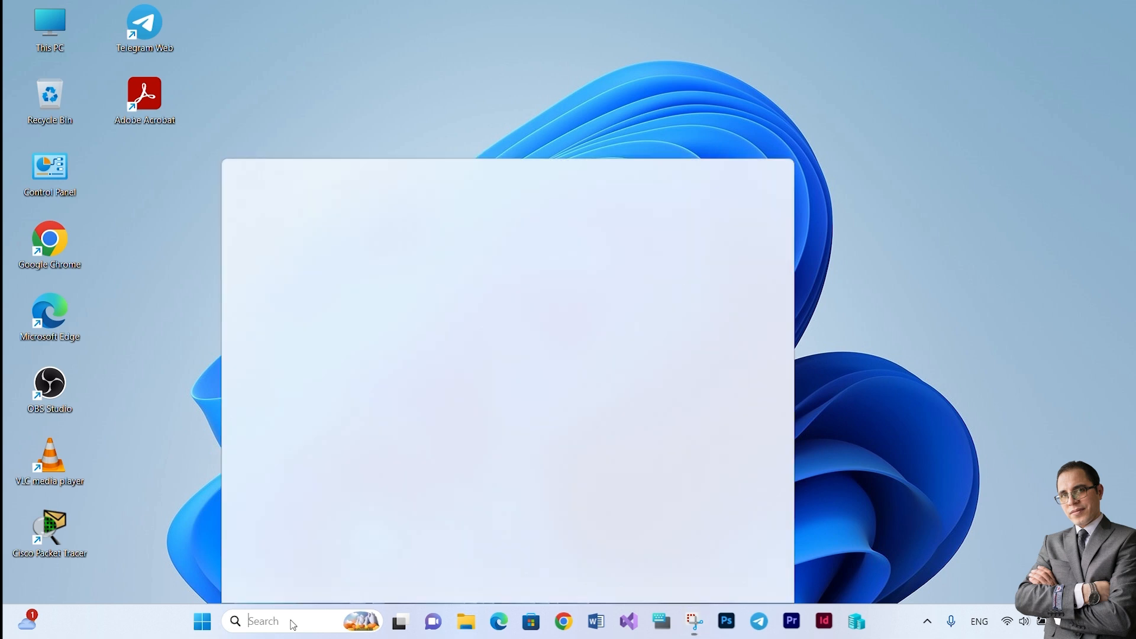
{"action": "type", "text": "system"}
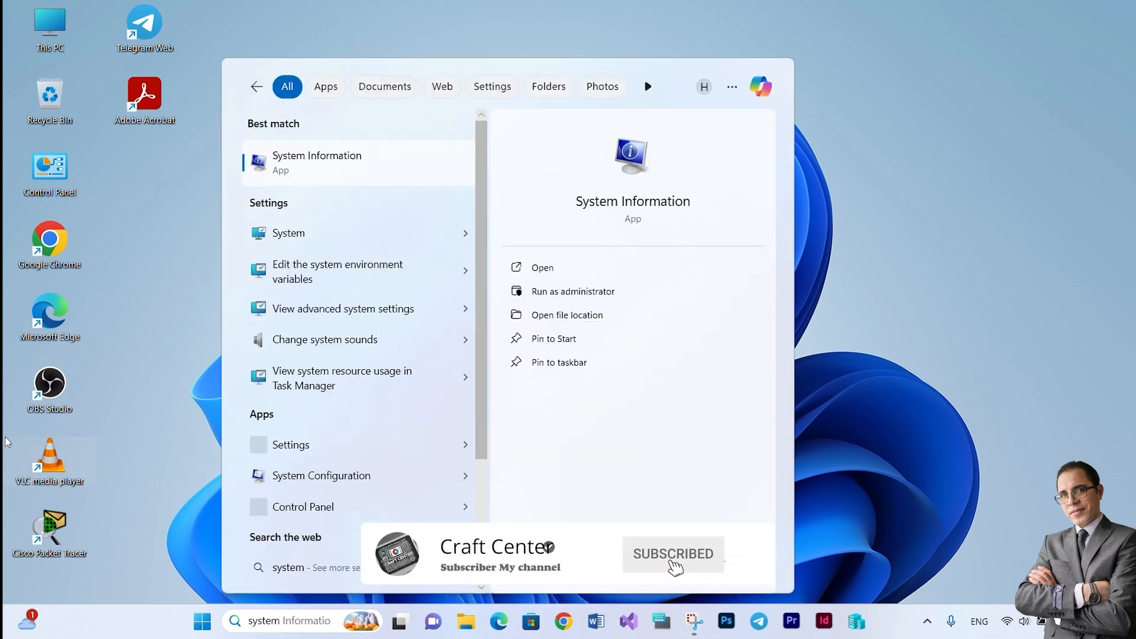
{"action": "left_click", "coordinate": [355, 170]}
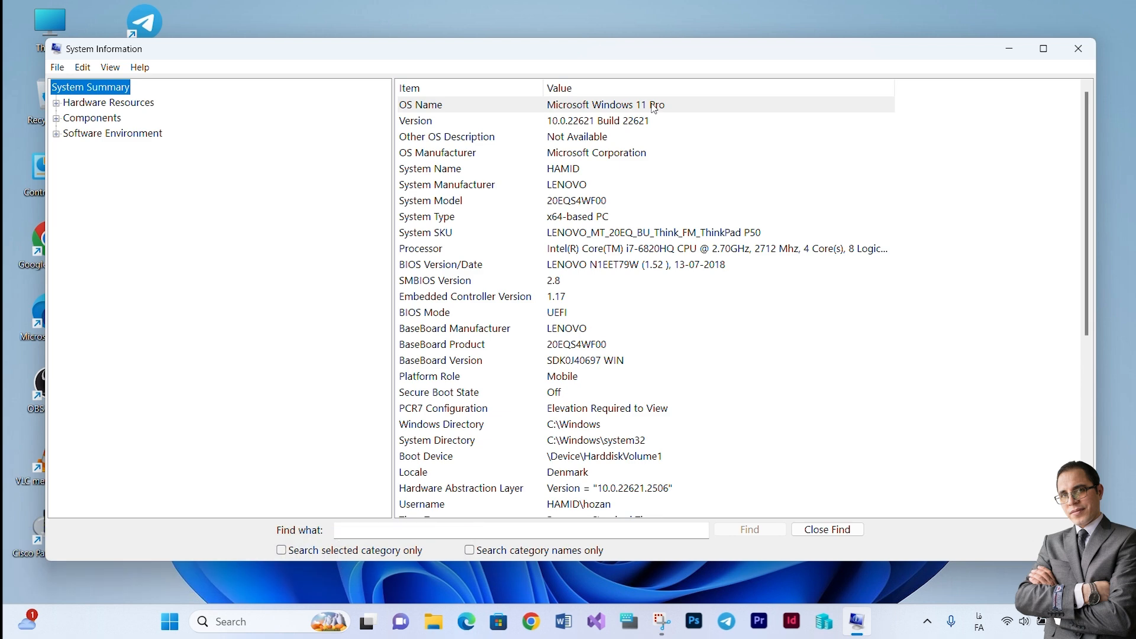
{"action": "left_click", "coordinate": [1009, 52]}
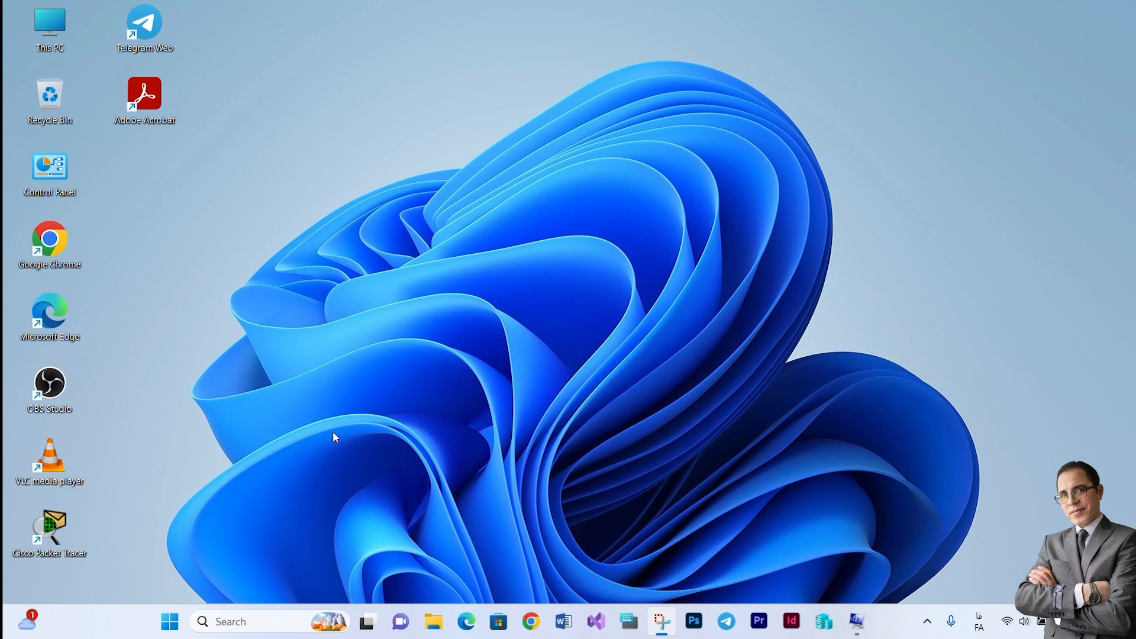
Step: Enable the Hyper-V Windows feature, including Hyper-V Management Tools and Hyper-V Platform, and apply the selection
{"action": "left_click", "coordinate": [172, 624]}
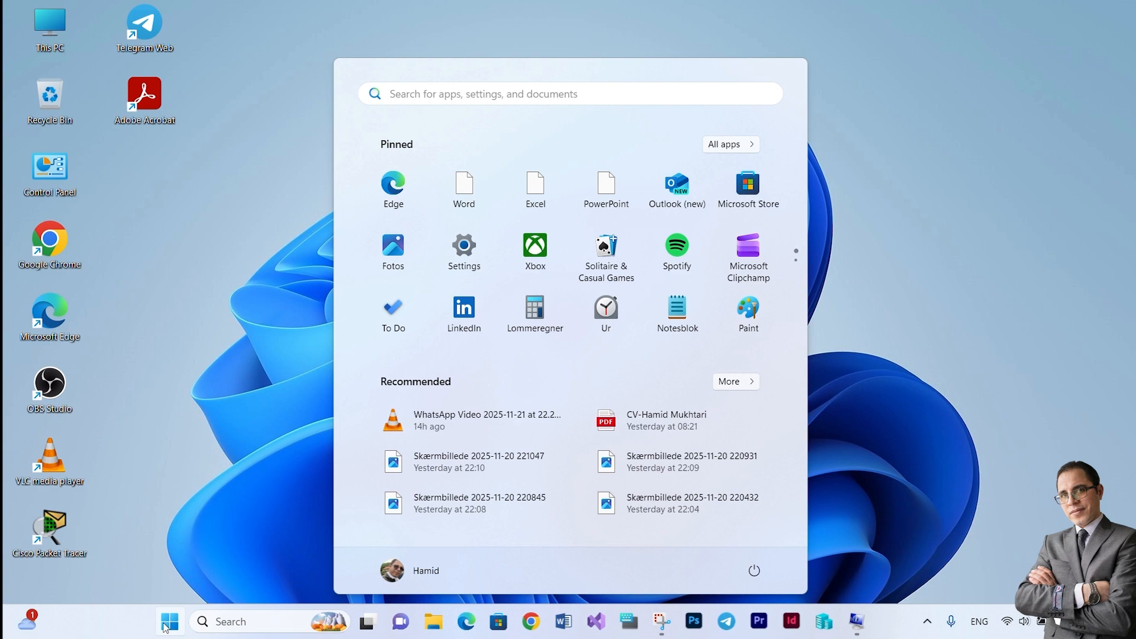
{"action": "type", "text": "turn"}
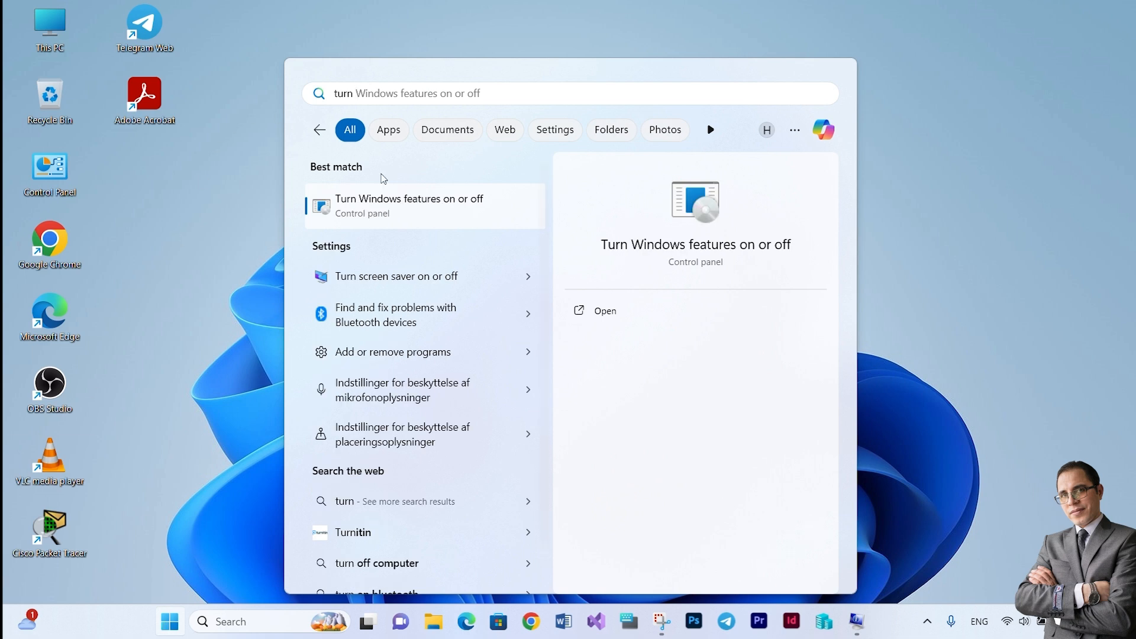
{"action": "left_click", "coordinate": [444, 208]}
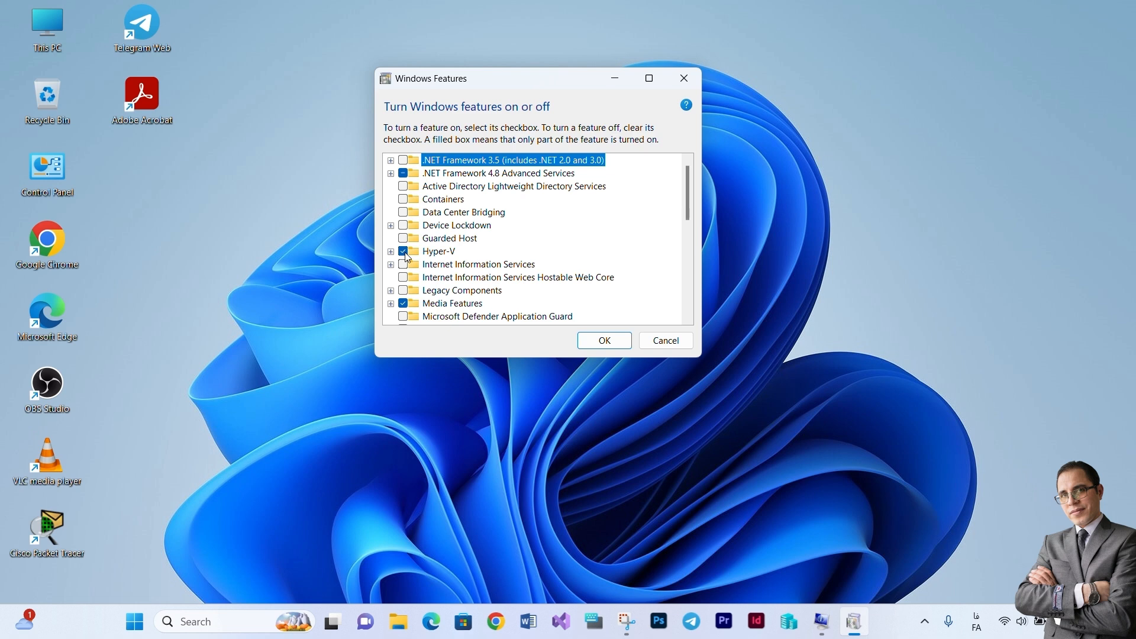
{"action": "left_click", "coordinate": [405, 256]}
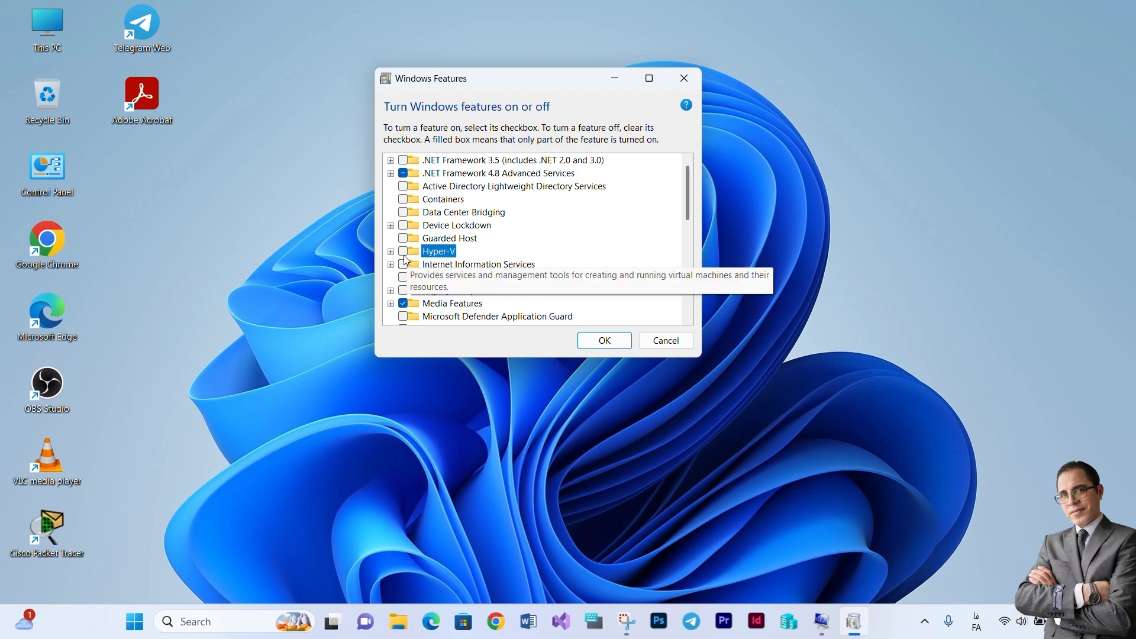
{"action": "left_click", "coordinate": [390, 251]}
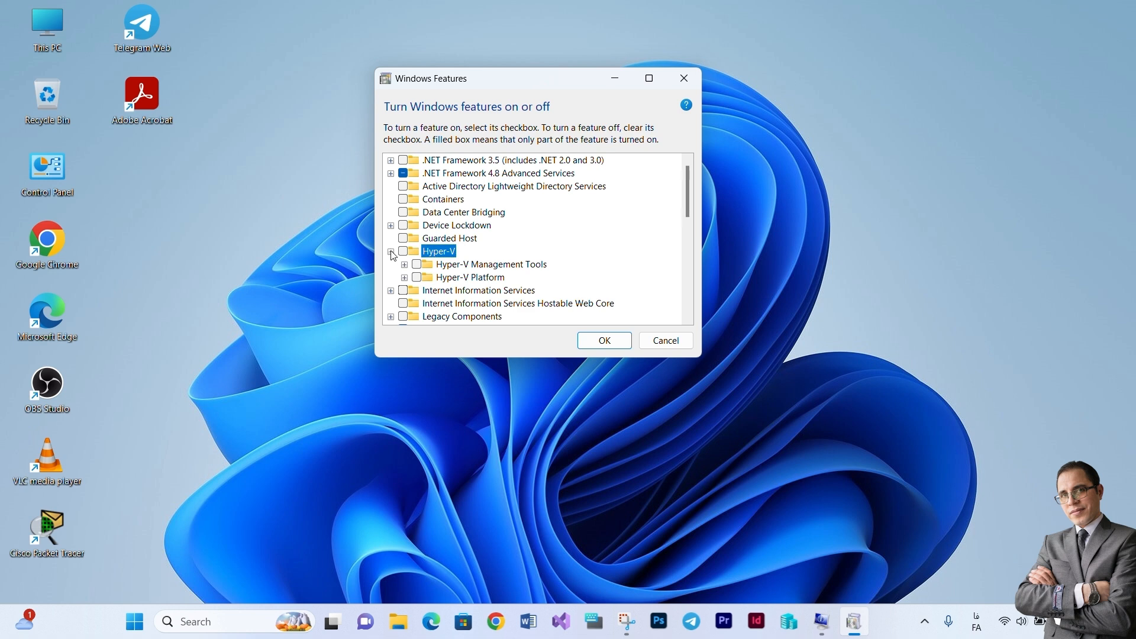
{"action": "left_click", "coordinate": [404, 256]}
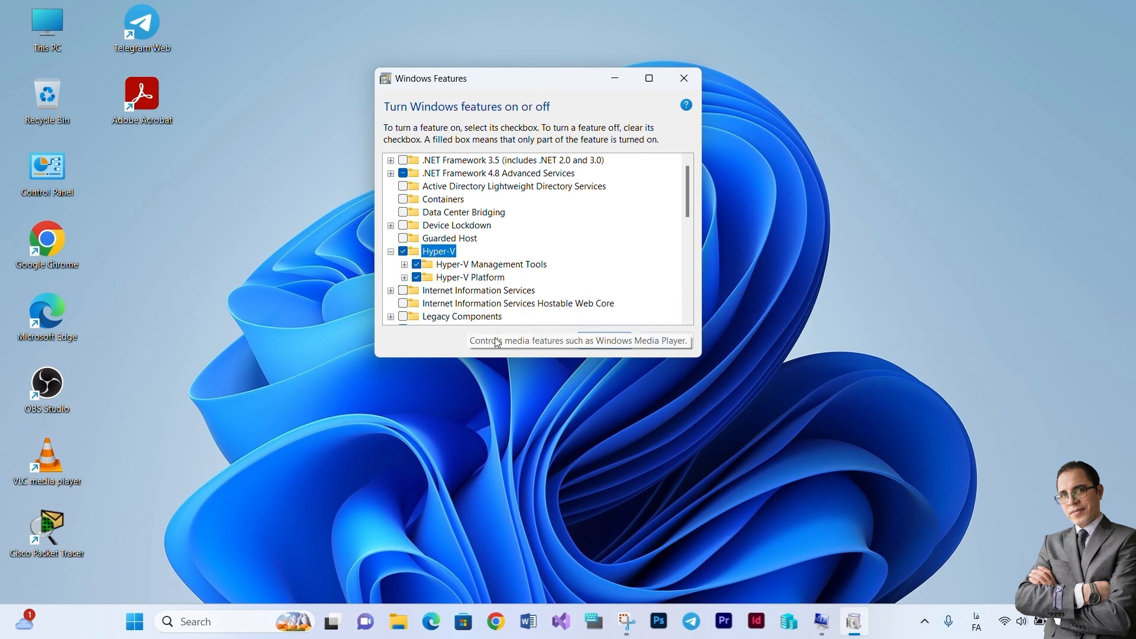
{"action": "left_click", "coordinate": [605, 341]}
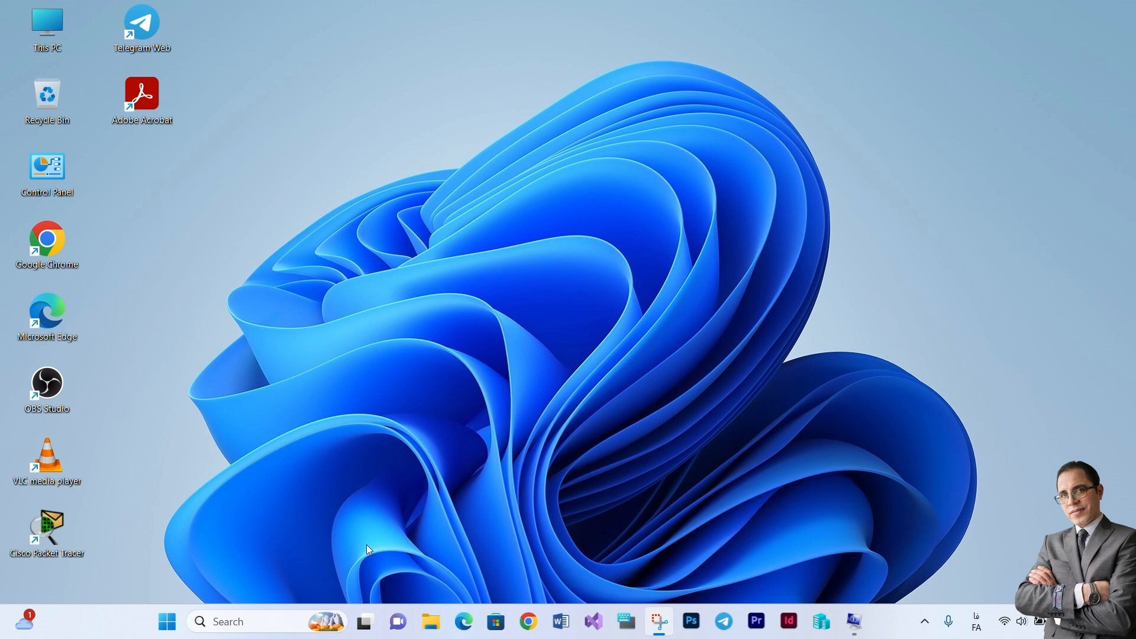
Step: Switch to Hyper-V Manager and clear the virtual machine selection
{"action": "left_click", "coordinate": [261, 630]}
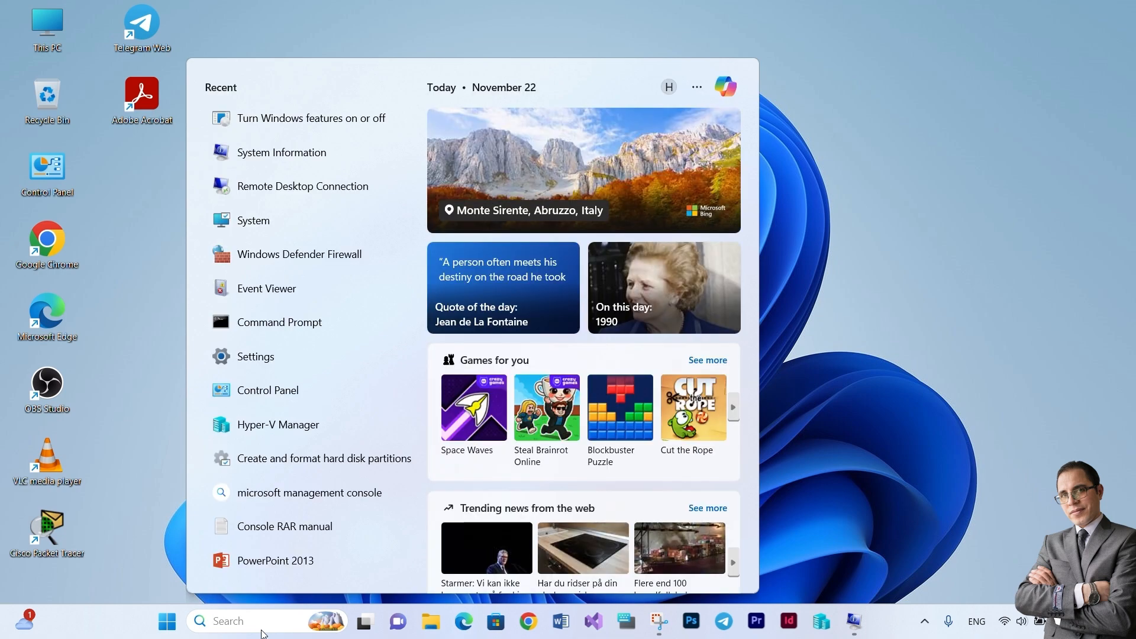
{"action": "type", "text": "hyper"}
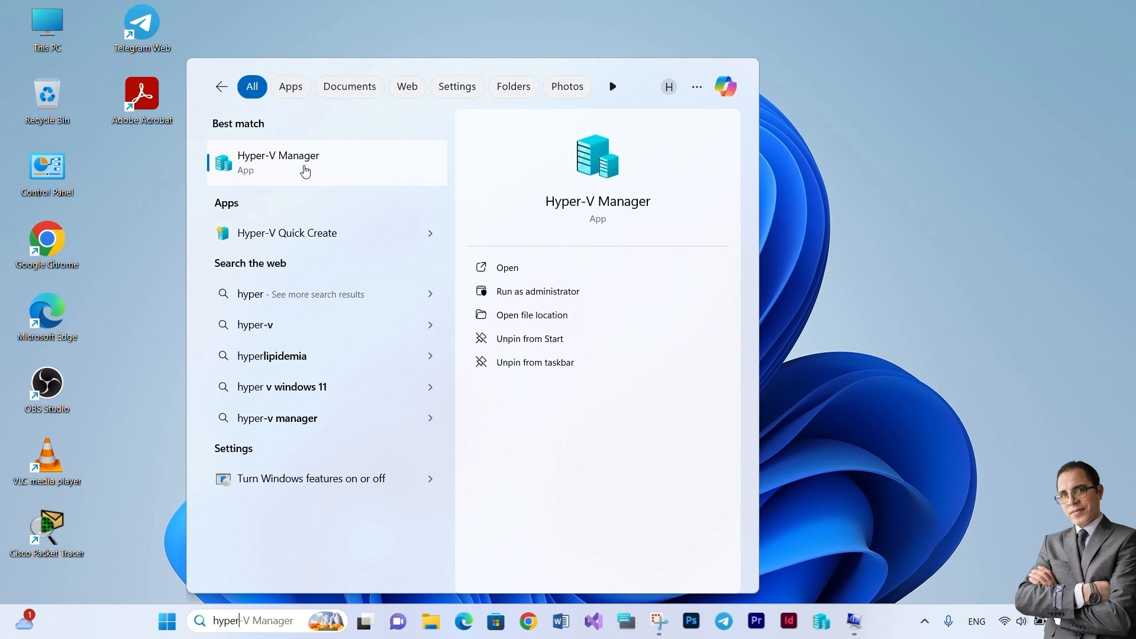
{"action": "type", "text": "-"}
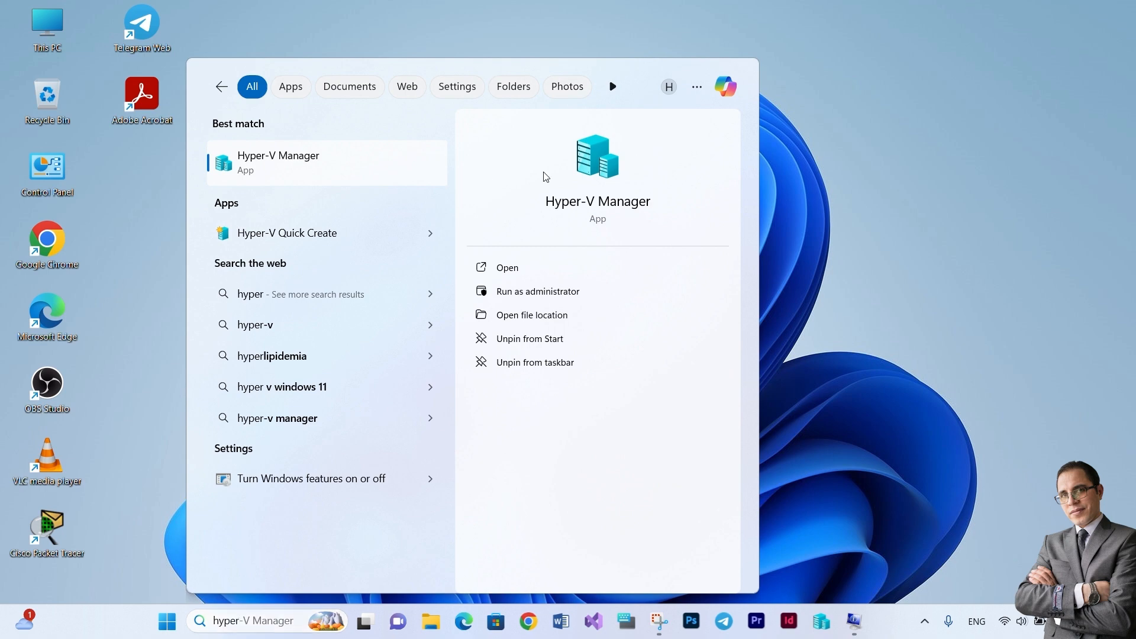
{"action": "left_click", "coordinate": [278, 171]}
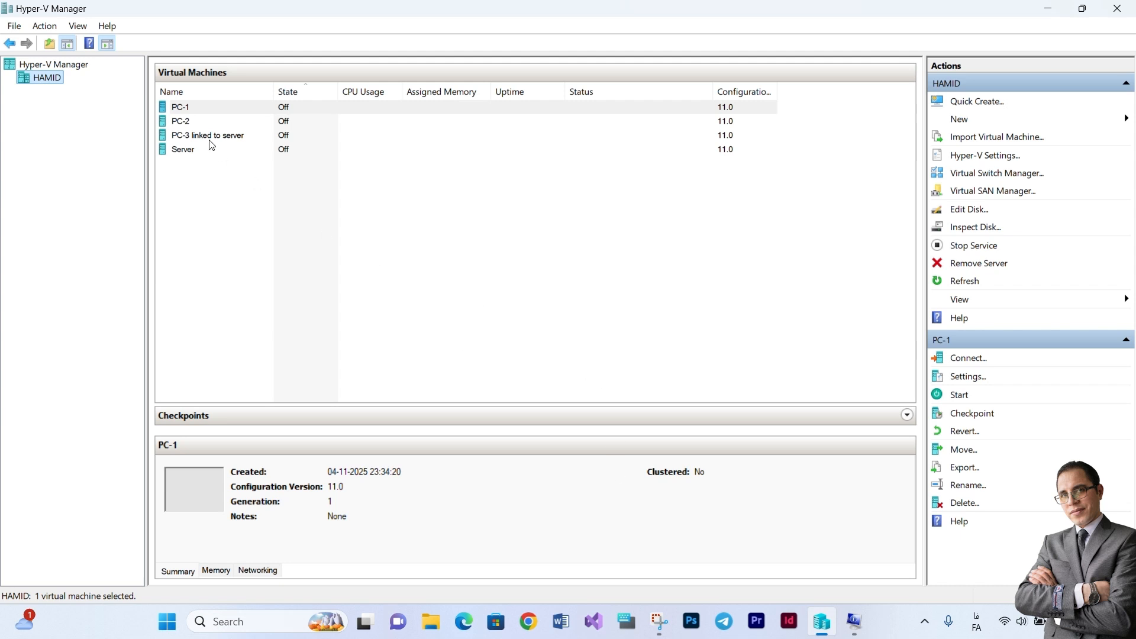
{"action": "left_click", "coordinate": [220, 224]}
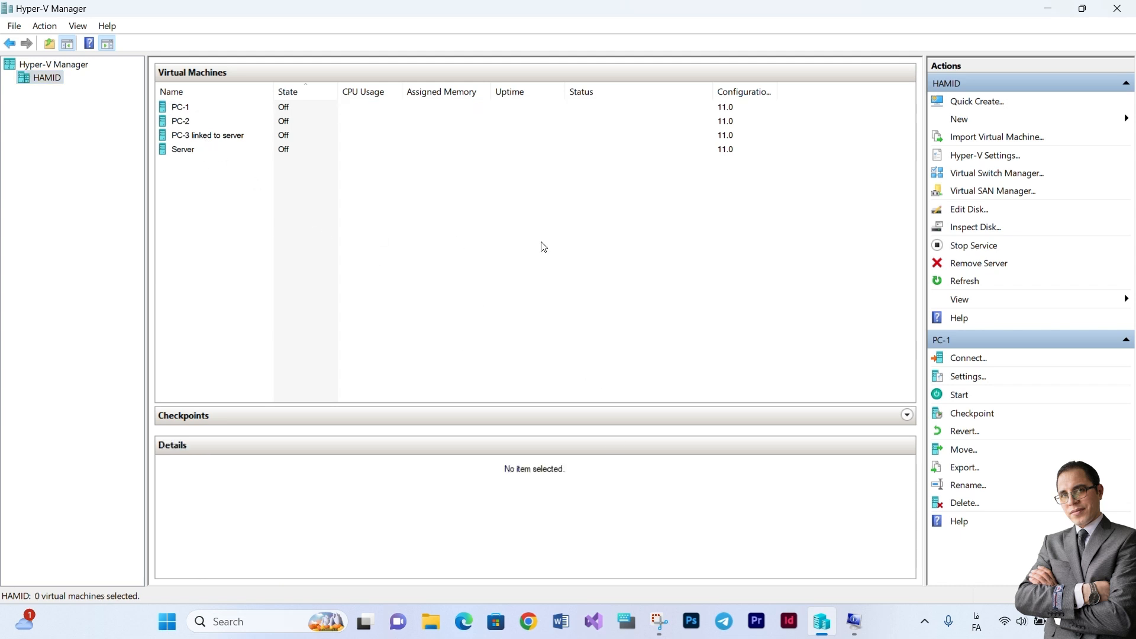
Step: Start creating a new virtual machine named "VM Test" in the default storage location
{"action": "left_click", "coordinate": [986, 124]}
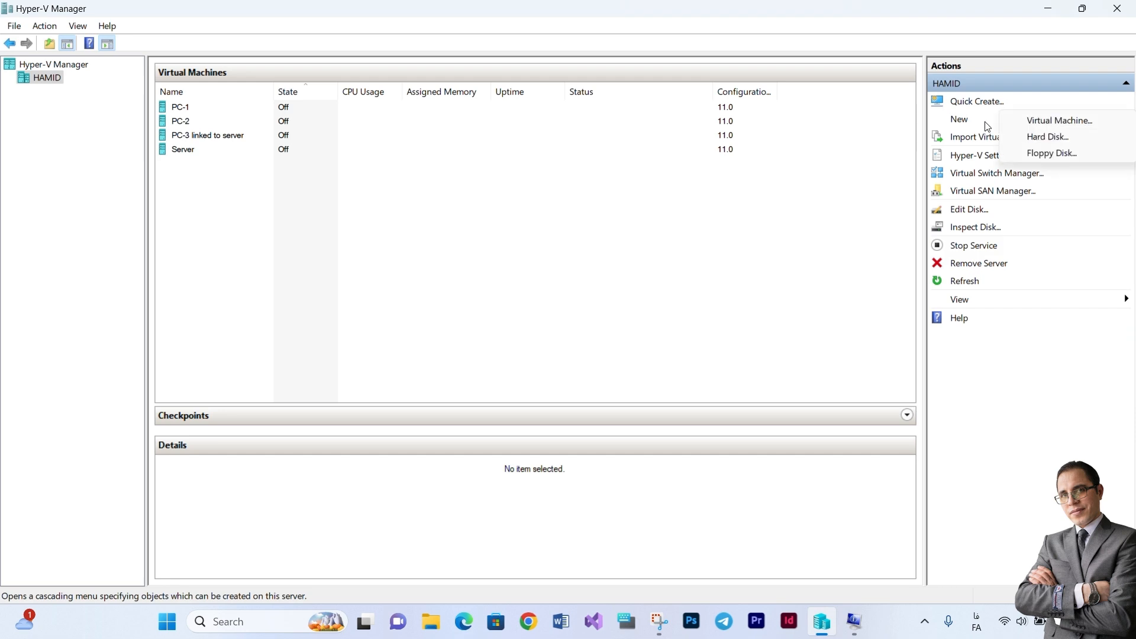
{"action": "left_click", "coordinate": [1055, 122]}
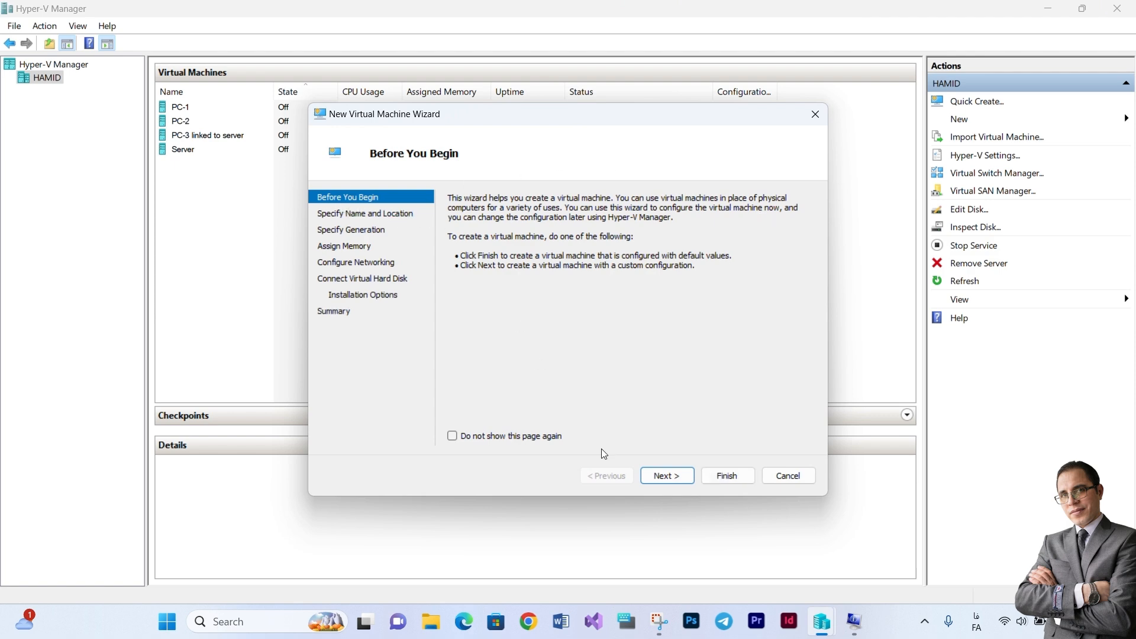
{"action": "left_click", "coordinate": [663, 475]}
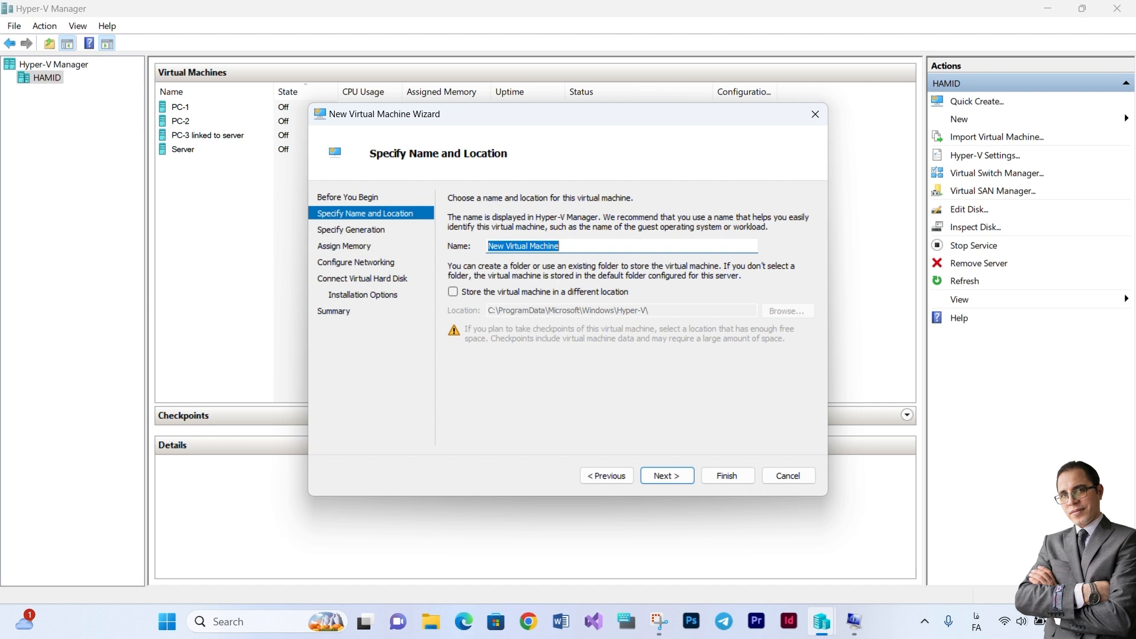
{"action": "type", "text": "VM "}
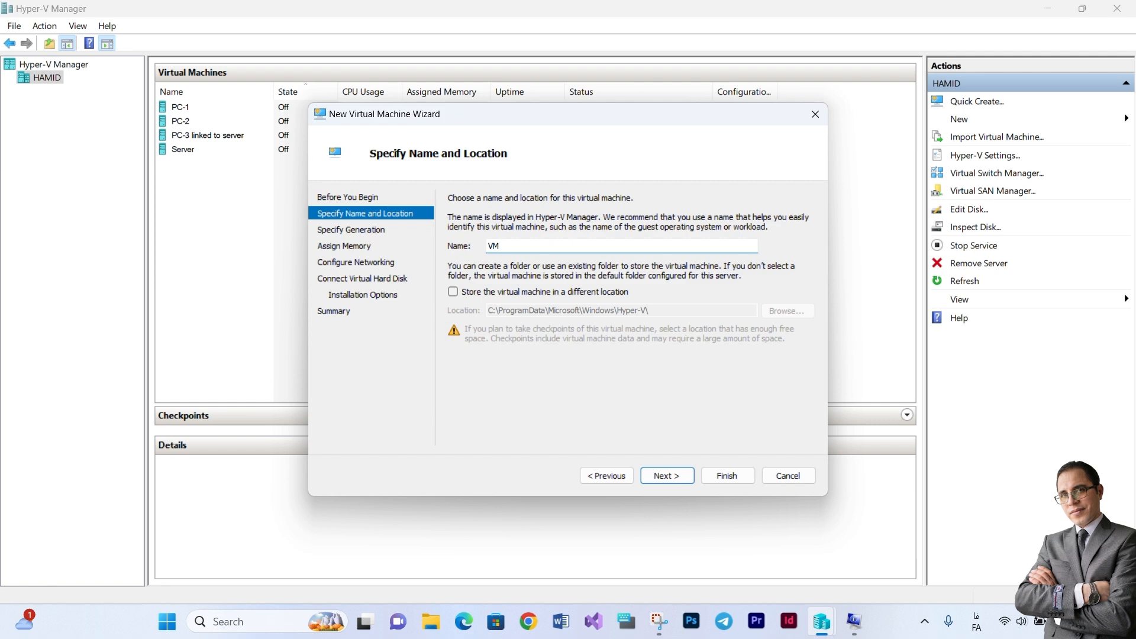
{"action": "type", "text": "Test"}
{"action": "left_click", "coordinate": [675, 477]}
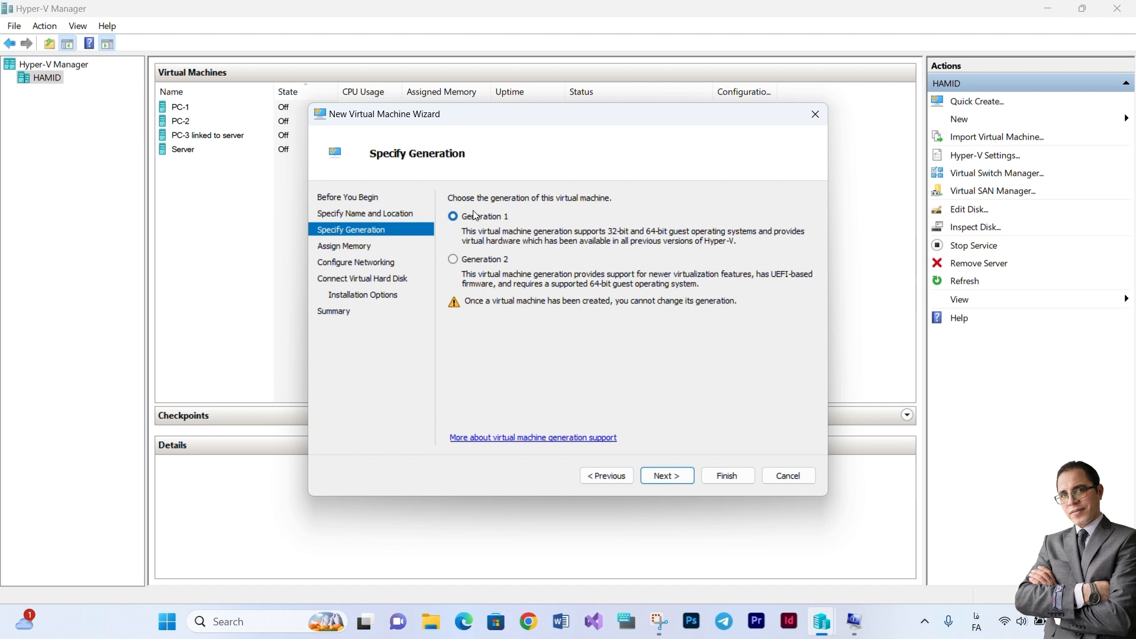
Step: Accept Generation 1, 4096 MB startup memory with Dynamic Memory, and the Not Connected network setting for the virtual machine
{"action": "left_click", "coordinate": [669, 477]}
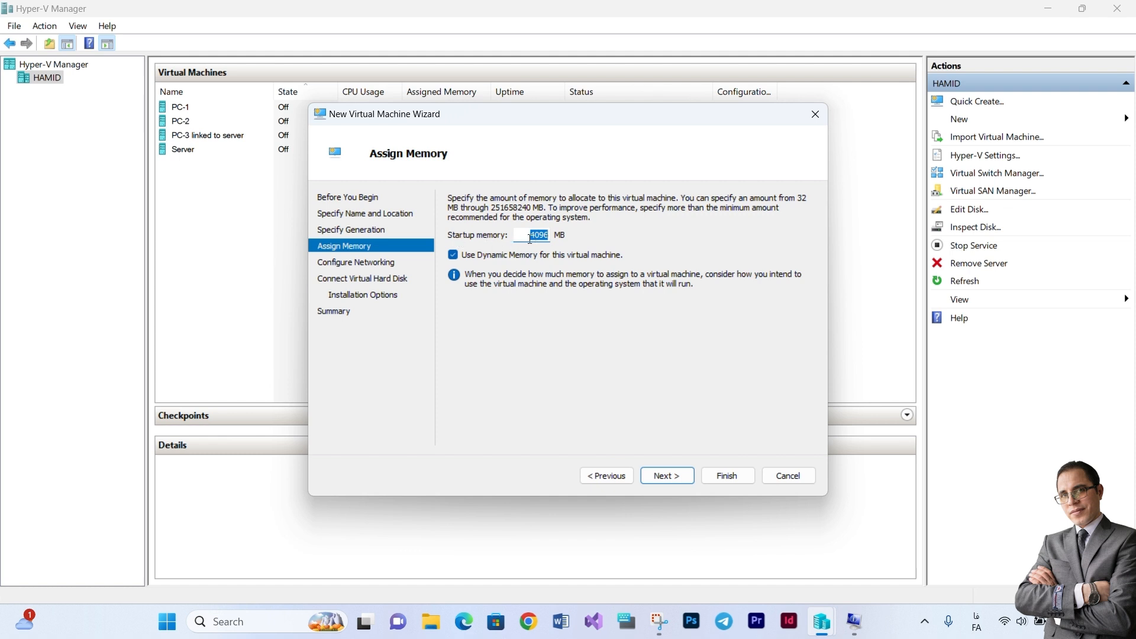
{"action": "left_click", "coordinate": [683, 482]}
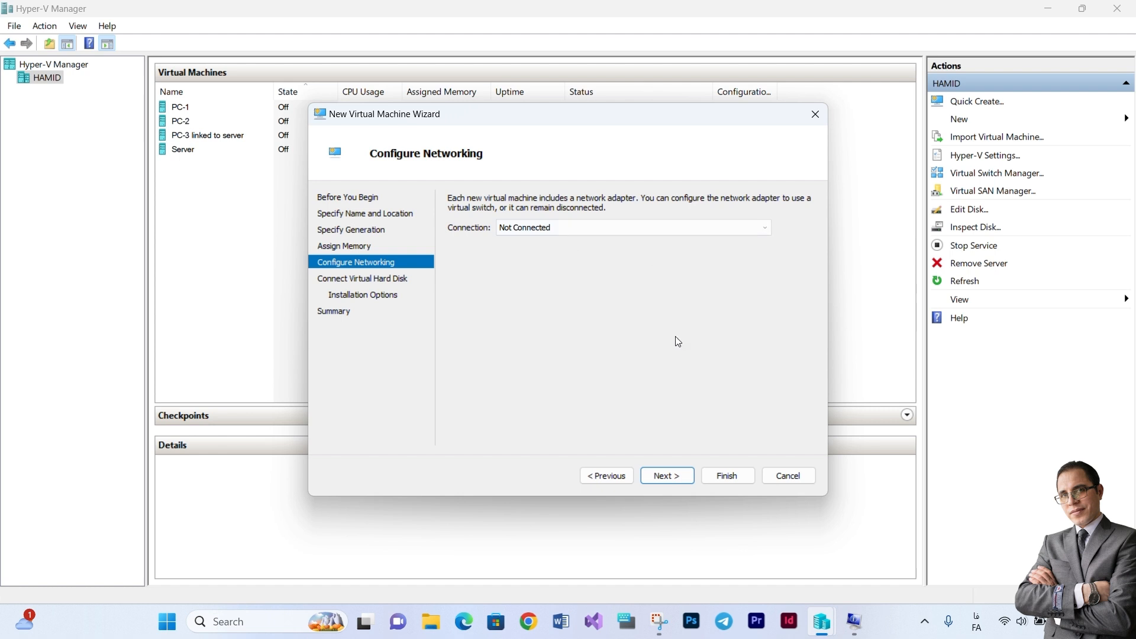
{"action": "left_click", "coordinate": [669, 481]}
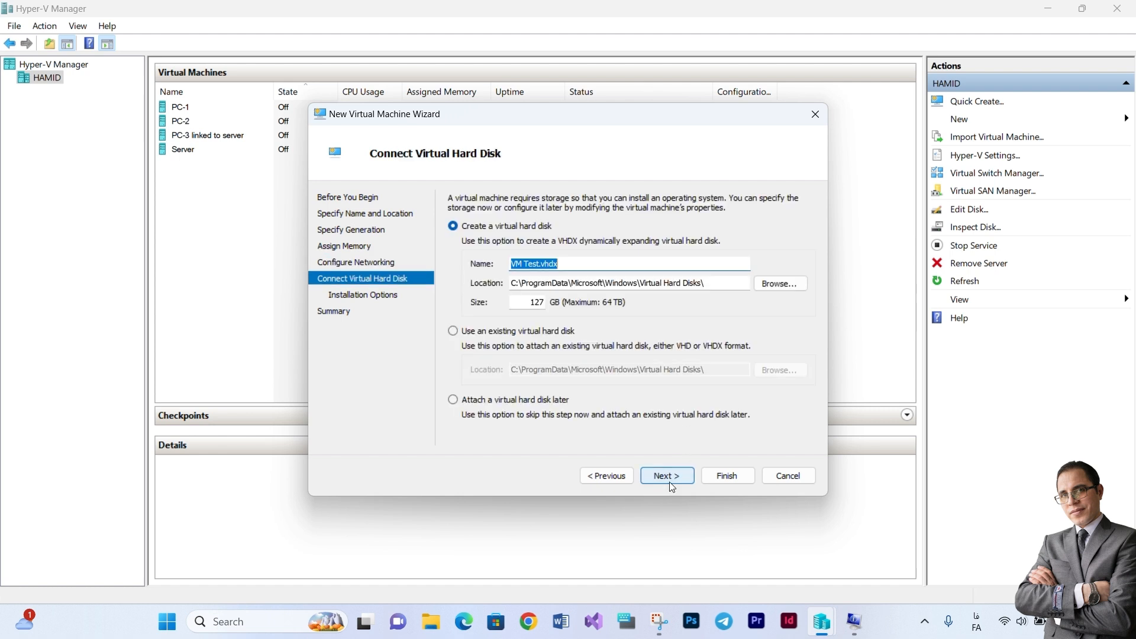
Step: Define a new 40 GB virtual hard disk named "VM Test" in the default Virtual Hard Disks folder
{"action": "left_click", "coordinate": [589, 264]}
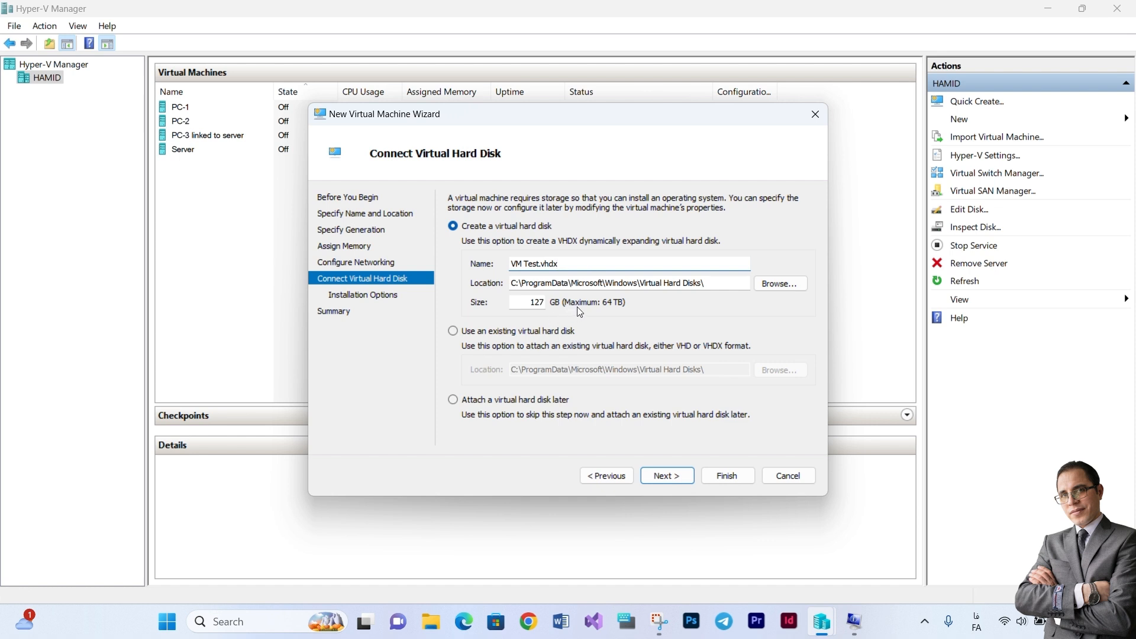
{"action": "left_click", "coordinate": [528, 303]}
{"action": "left_click_drag", "start_coordinate": [528, 303], "coordinate": [549, 303]}
{"action": "type", "text": "40"}
{"action": "left_click_drag", "start_coordinate": [541, 264], "coordinate": [569, 263]}
{"action": "key", "text": "BackSpace"}
{"action": "left_click", "coordinate": [778, 284]}
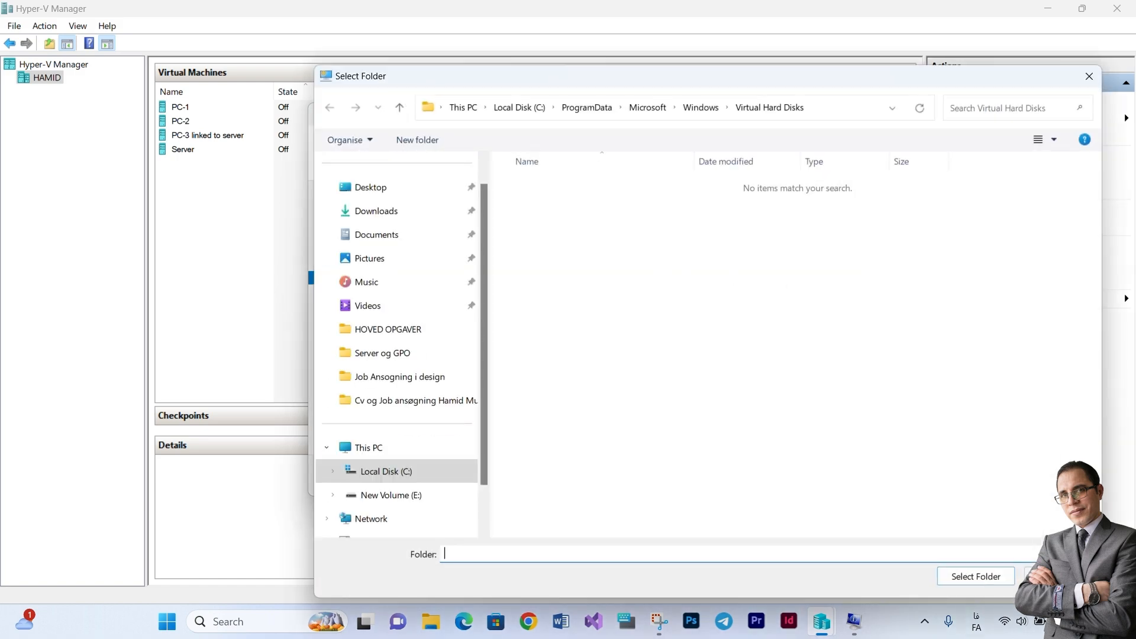
{"action": "left_click", "coordinate": [1059, 577]}
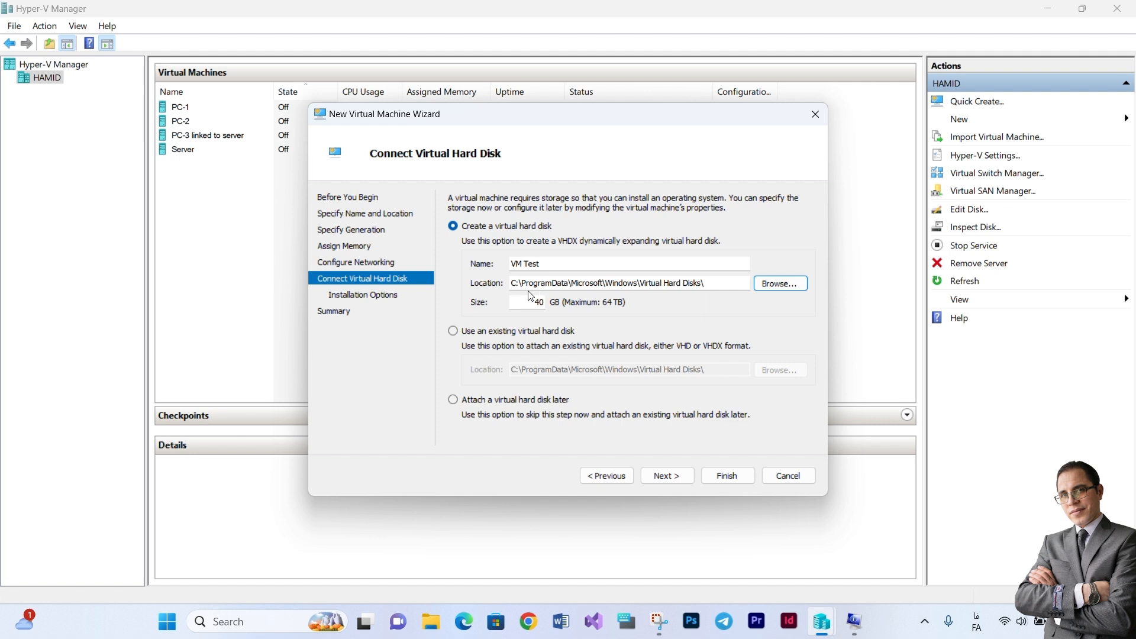
{"action": "left_click", "coordinate": [687, 477]}
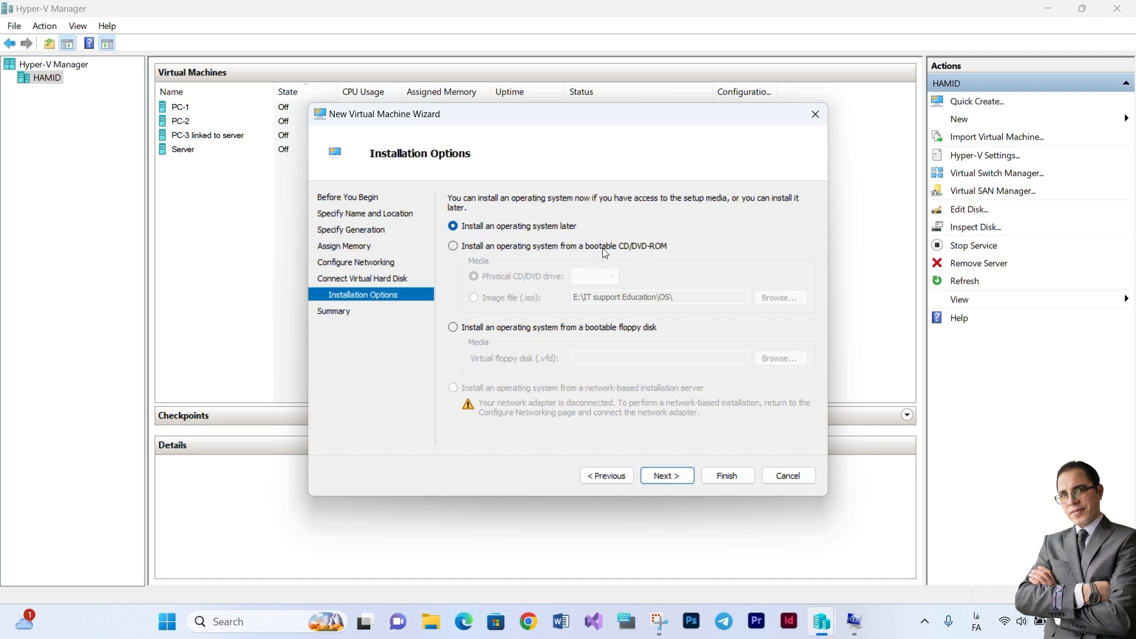
Step: Set the operating system to install from the "Windows 10 32bit ENG" ISO image and finish creating the virtual machine
{"action": "left_click", "coordinate": [453, 246]}
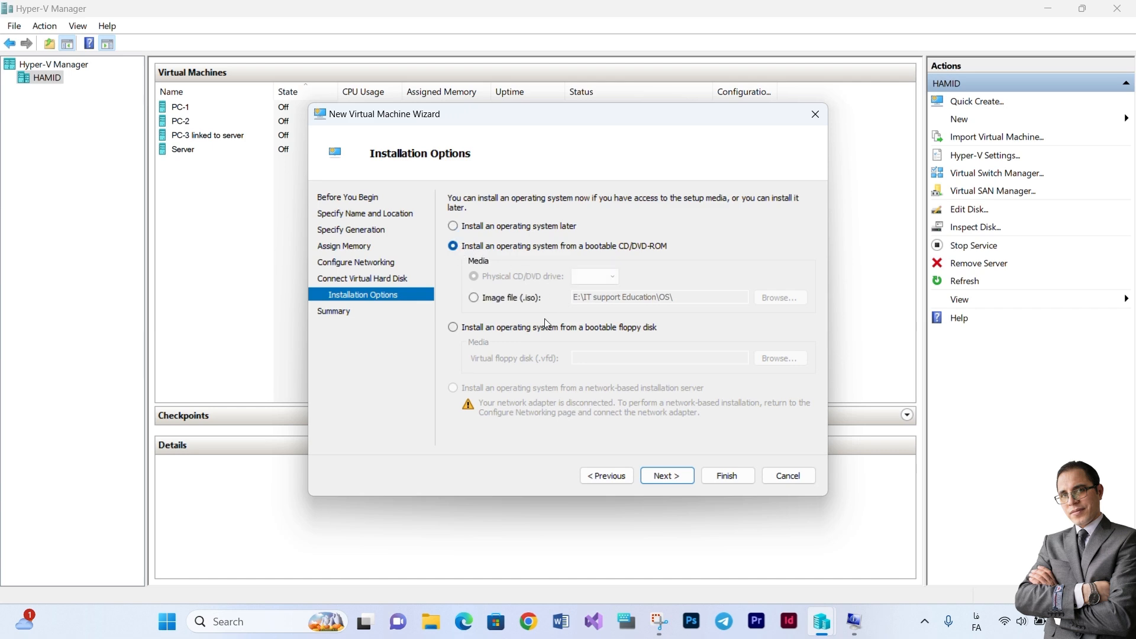
{"action": "left_click", "coordinate": [483, 302]}
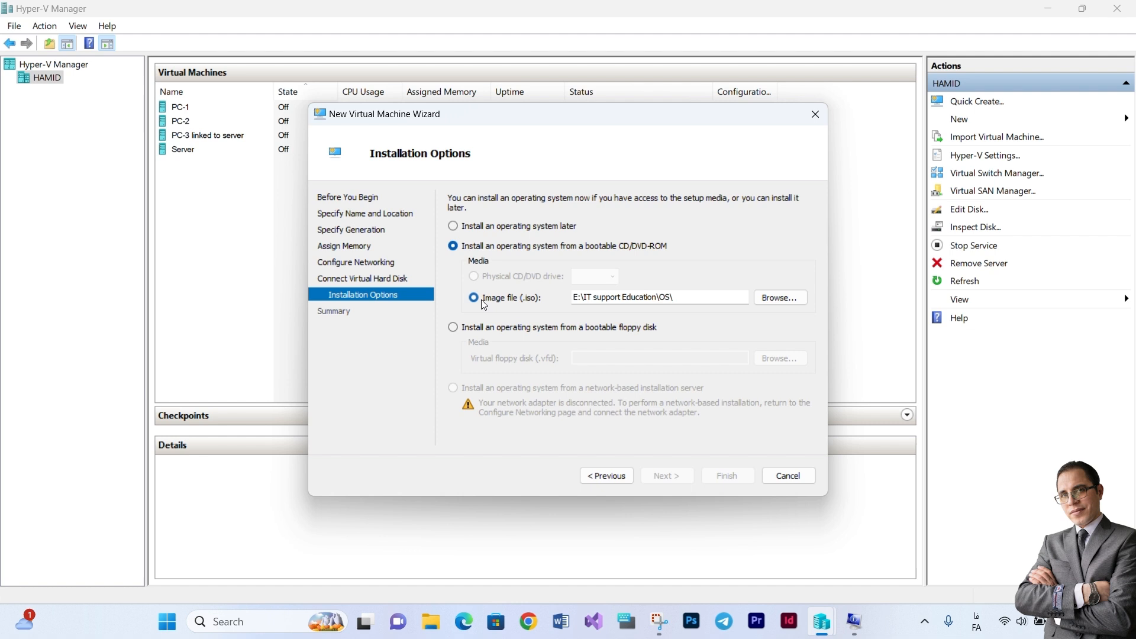
{"action": "left_click", "coordinate": [779, 297]}
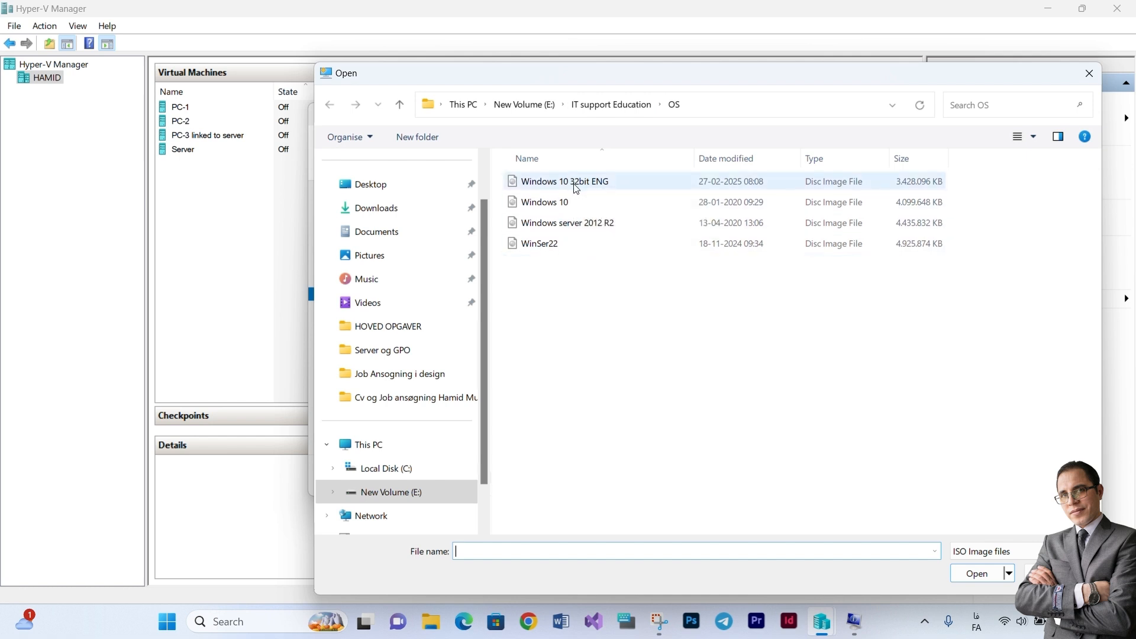
{"action": "left_click", "coordinate": [588, 190]}
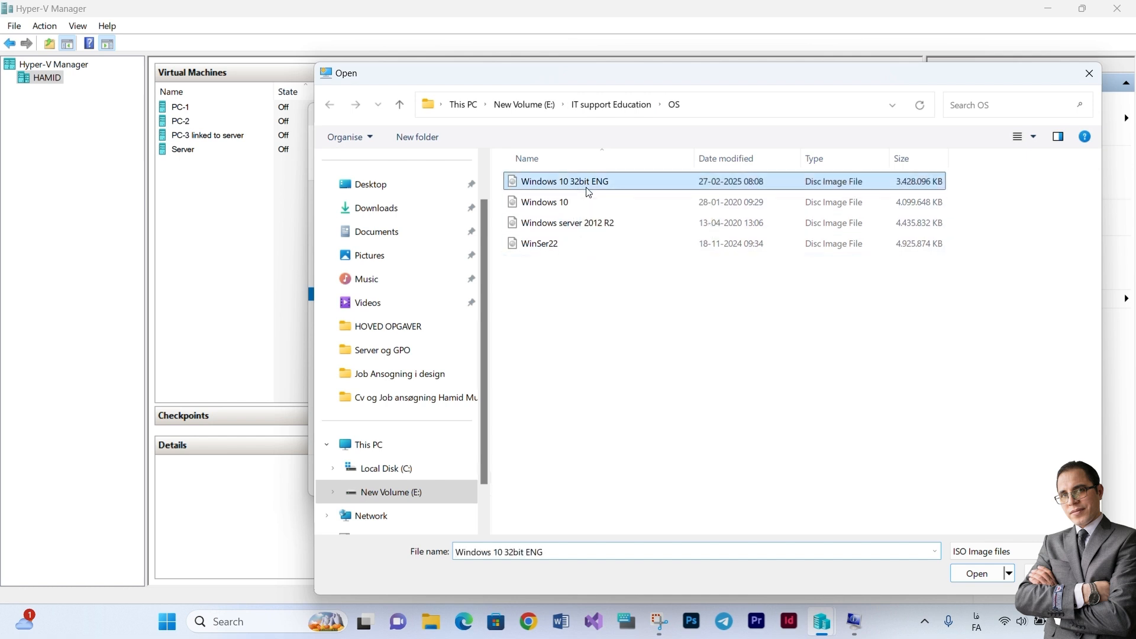
{"action": "left_click", "coordinate": [977, 574]}
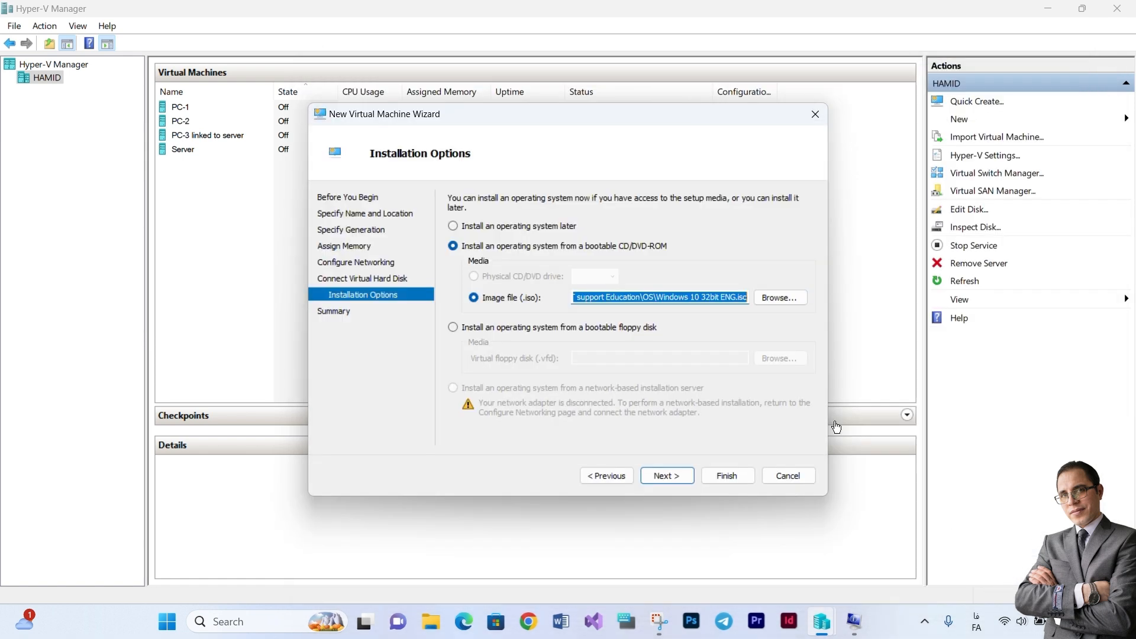
{"action": "left_click", "coordinate": [677, 475]}
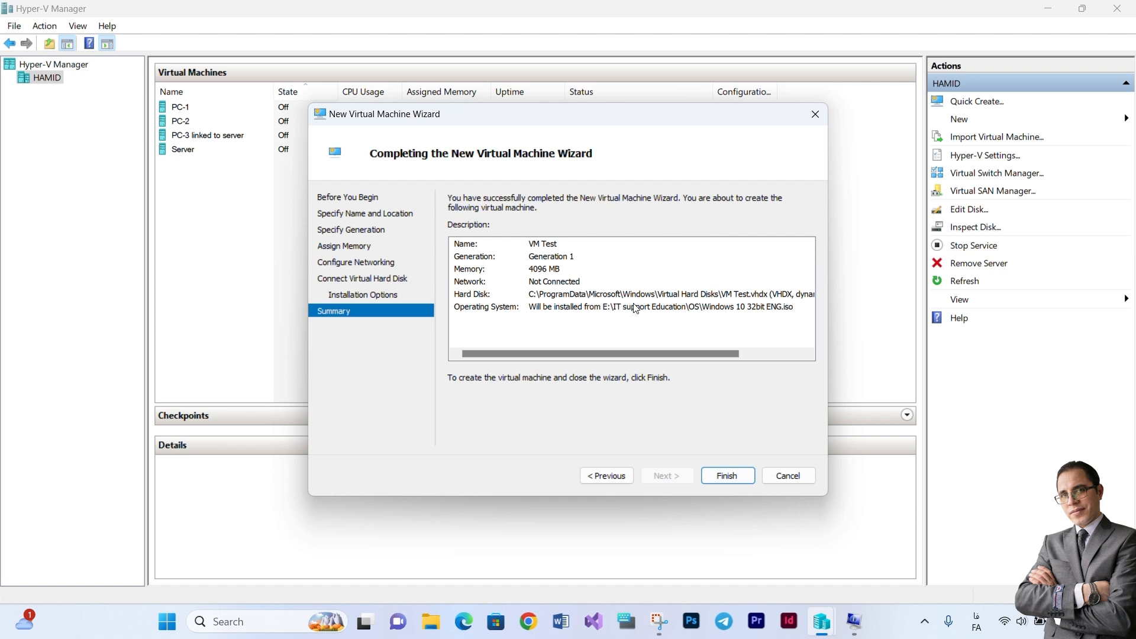
{"action": "left_click", "coordinate": [726, 481]}
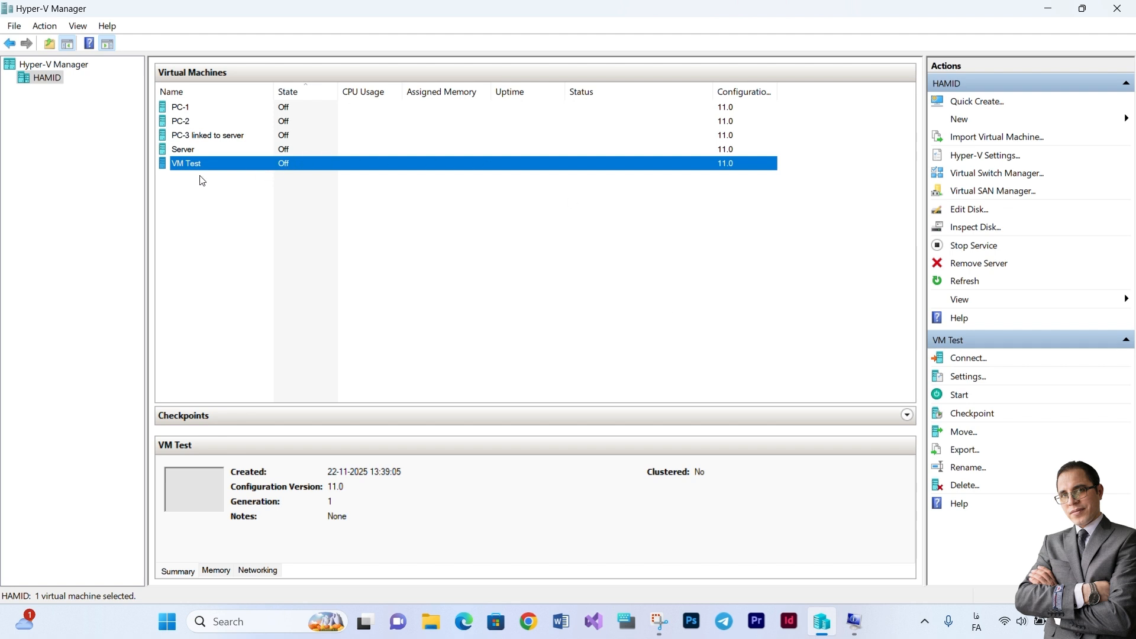
Step: Connect to the "VM Test" virtual machine and start it so it boots the Windows installer
{"action": "right_click", "coordinate": [283, 166]}
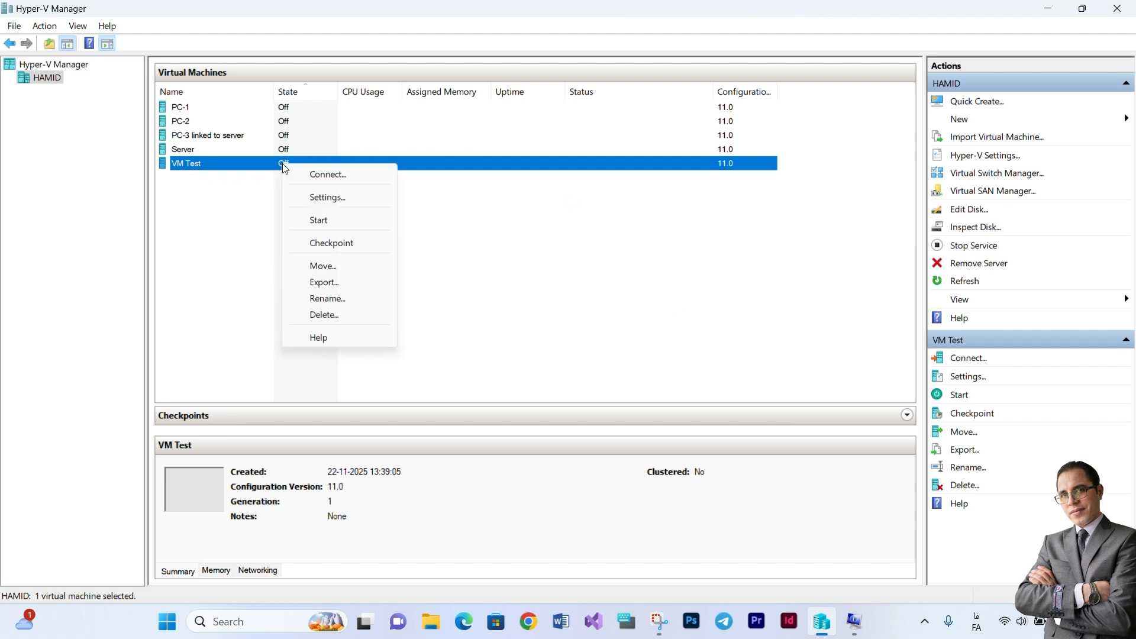
{"action": "left_click", "coordinate": [324, 176]}
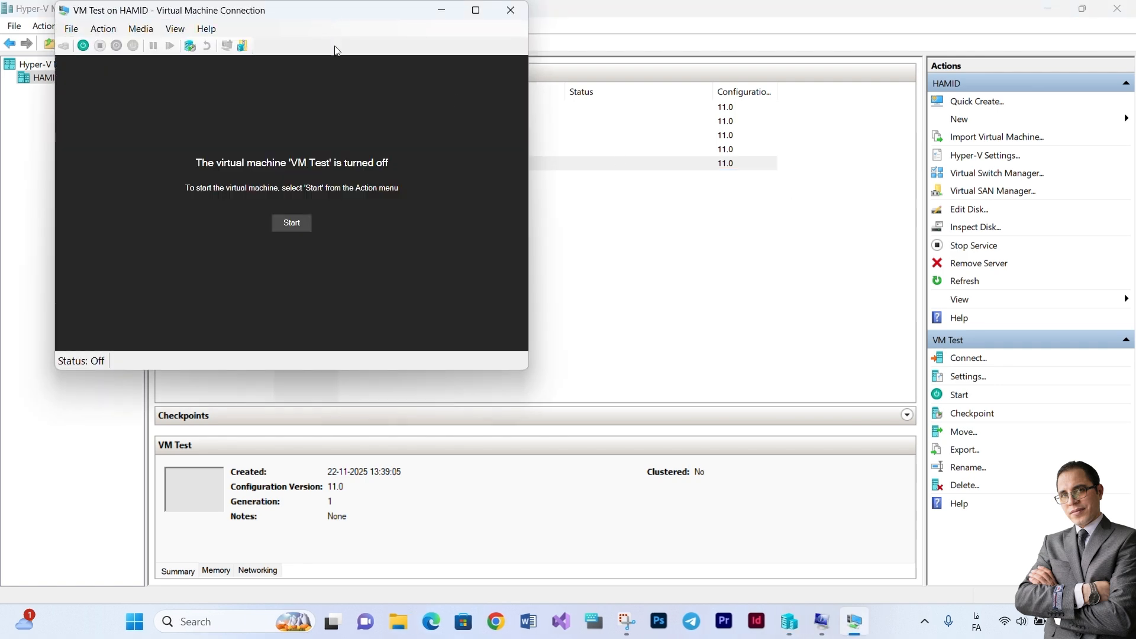
{"action": "left_click_drag", "start_coordinate": [341, 36], "coordinate": [371, 91]}
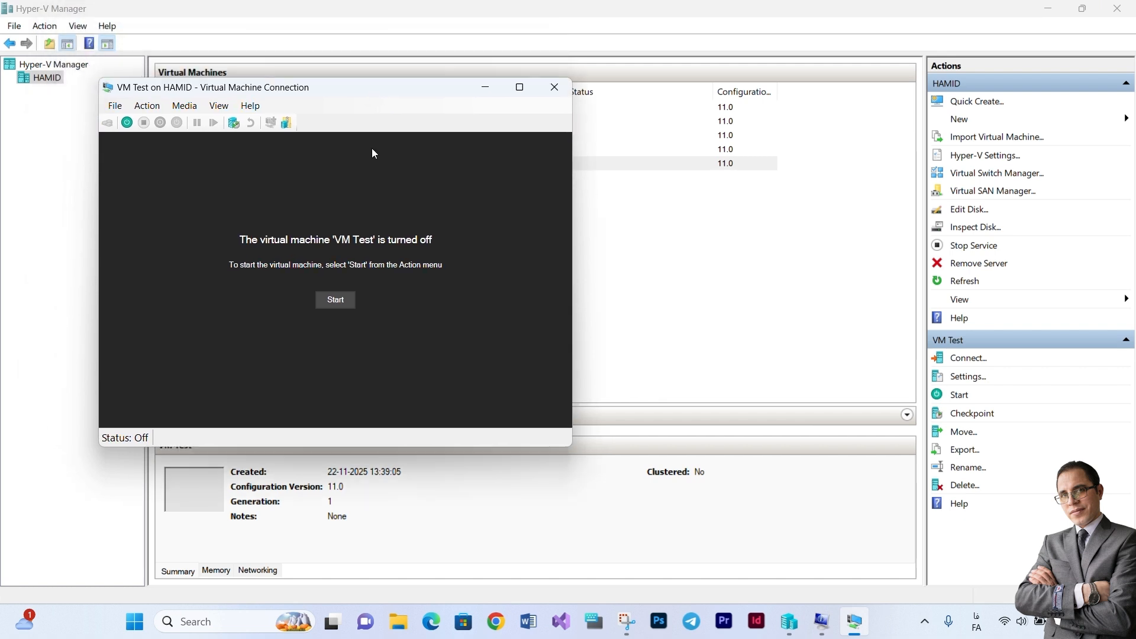
{"action": "left_click", "coordinate": [344, 305]}
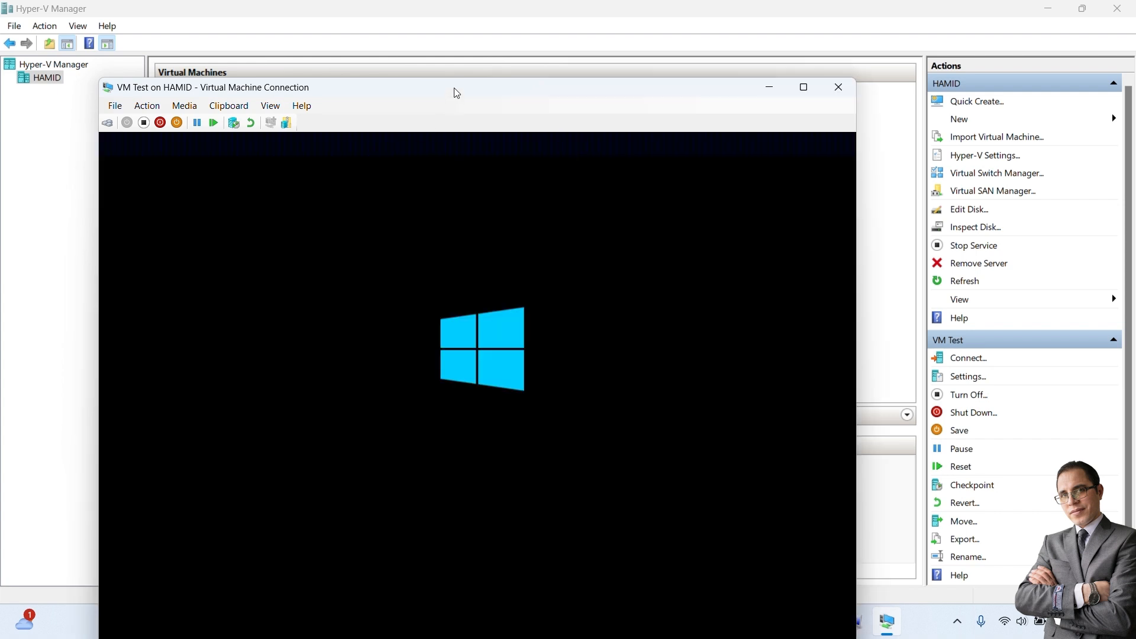
{"action": "left_click_drag", "start_coordinate": [457, 93], "coordinate": [396, 23]}
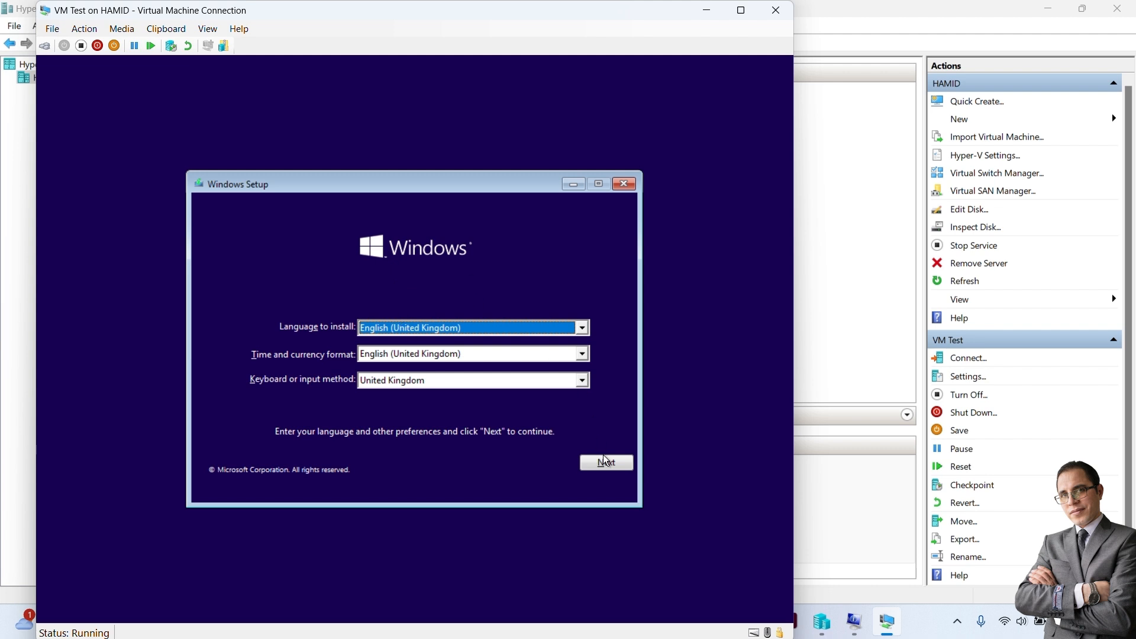
Step: Keep English (United Kingdom) for language and time format with the United Kingdom keyboard, and start the Windows installation
{"action": "left_click", "coordinate": [583, 329]}
{"action": "left_click", "coordinate": [582, 329]}
{"action": "left_click", "coordinate": [583, 354]}
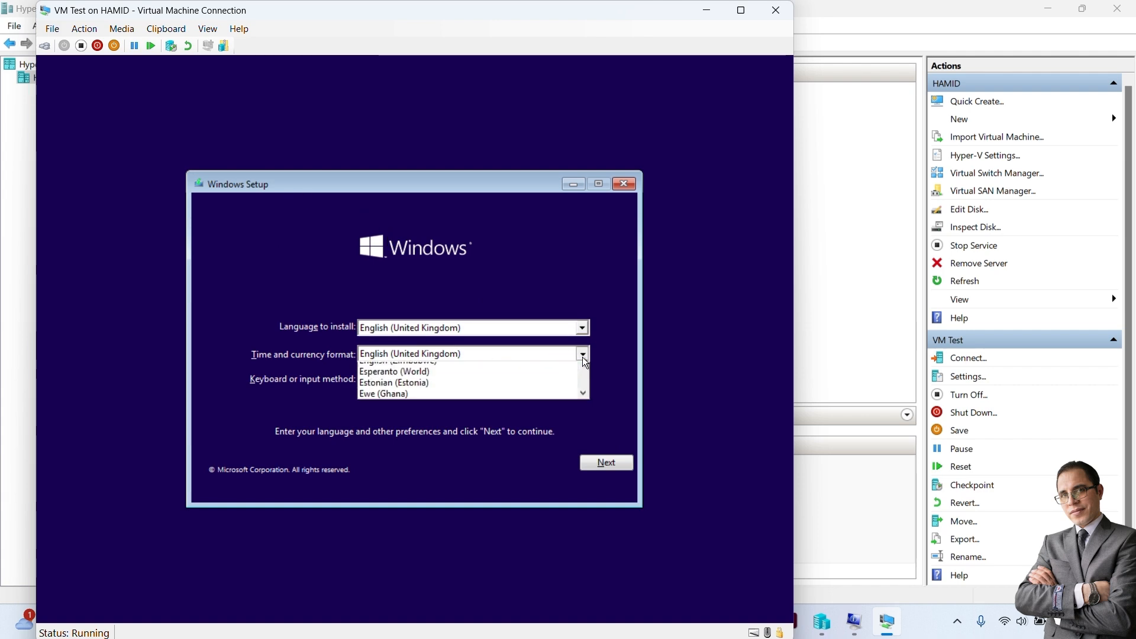
{"action": "left_click", "coordinate": [583, 357]}
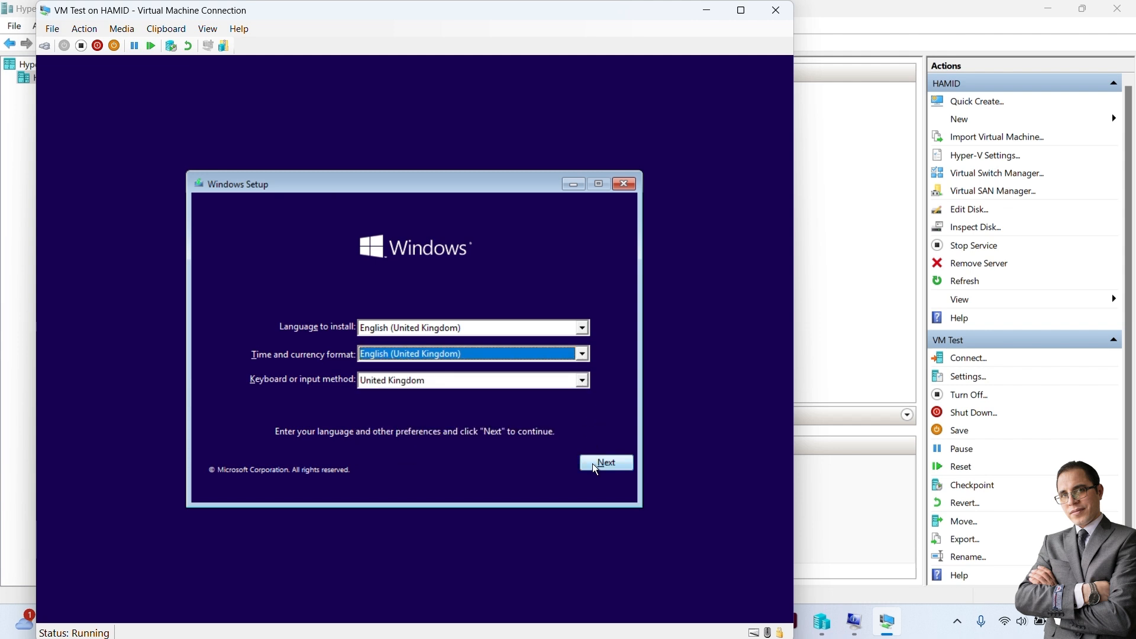
{"action": "left_click", "coordinate": [595, 468]}
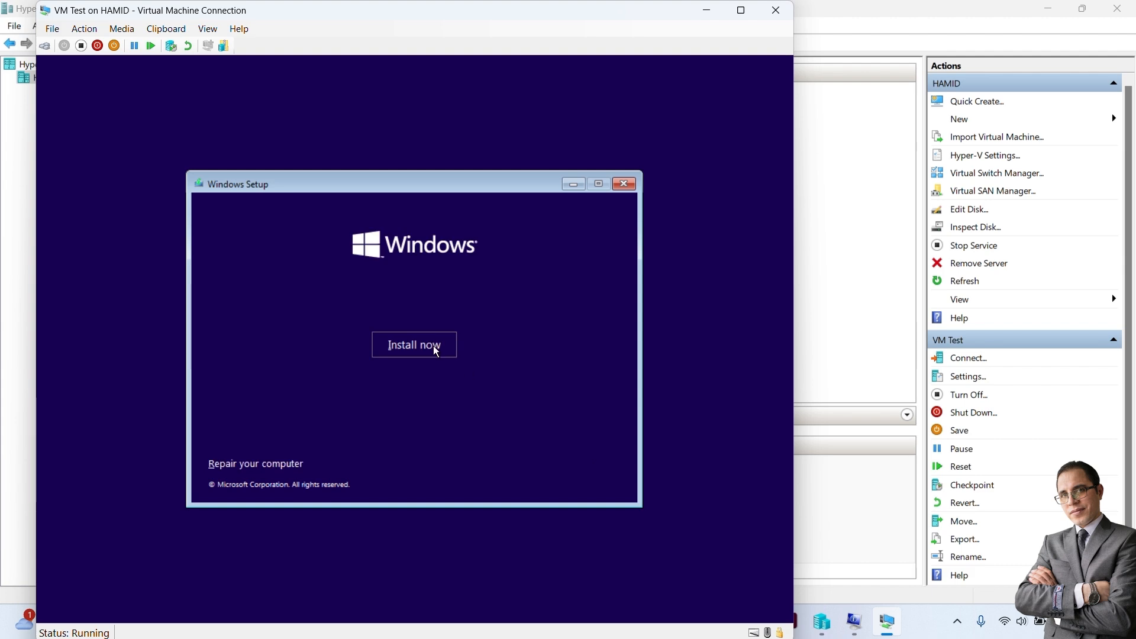
{"action": "left_click", "coordinate": [412, 354]}
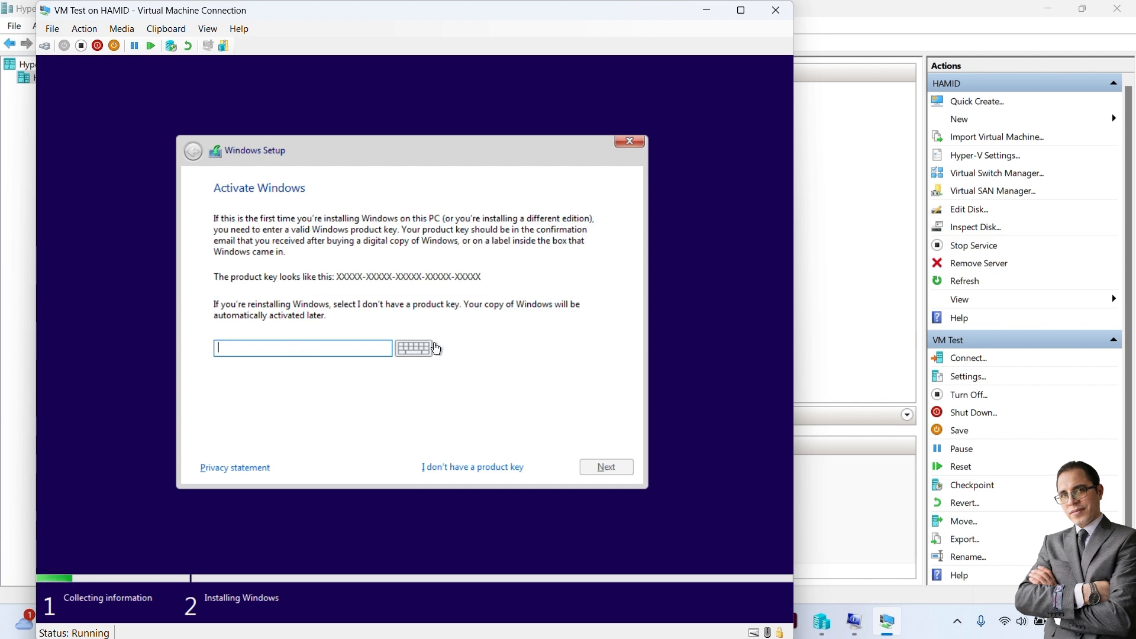
Step: Continue Windows Setup without a product key
{"action": "left_click", "coordinate": [435, 348]}
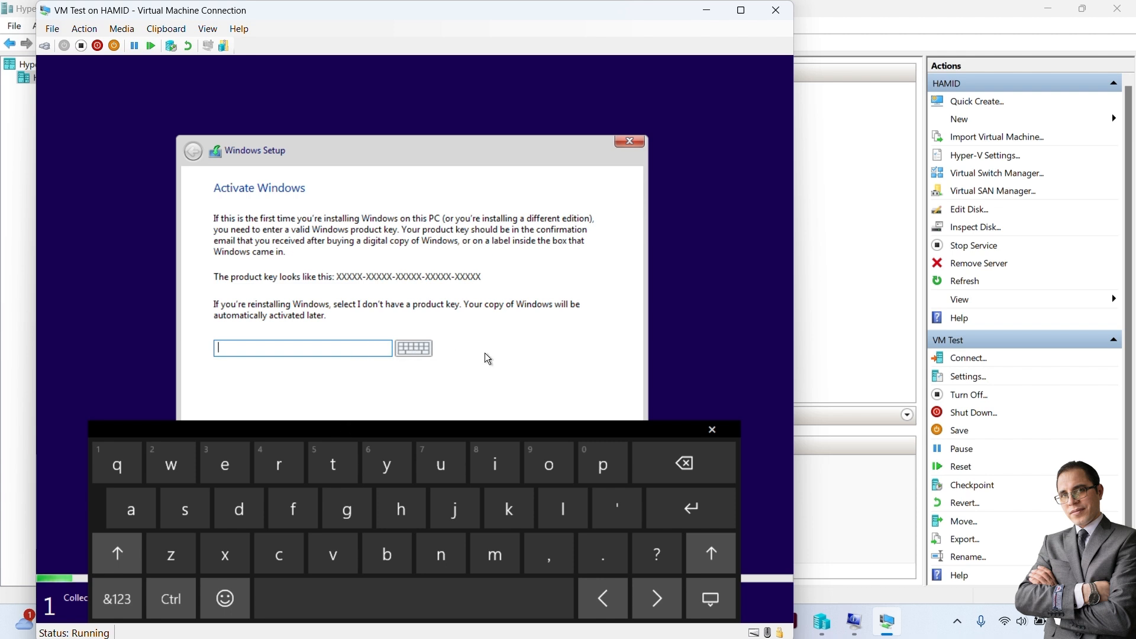
{"action": "left_click", "coordinate": [712, 429]}
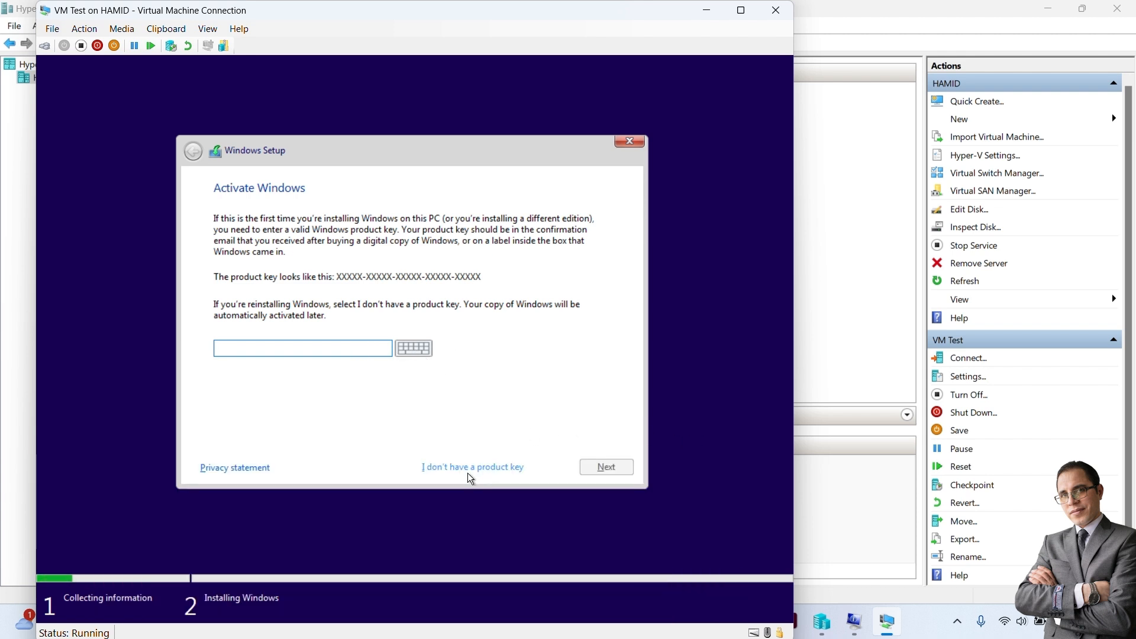
{"action": "left_click", "coordinate": [473, 467]}
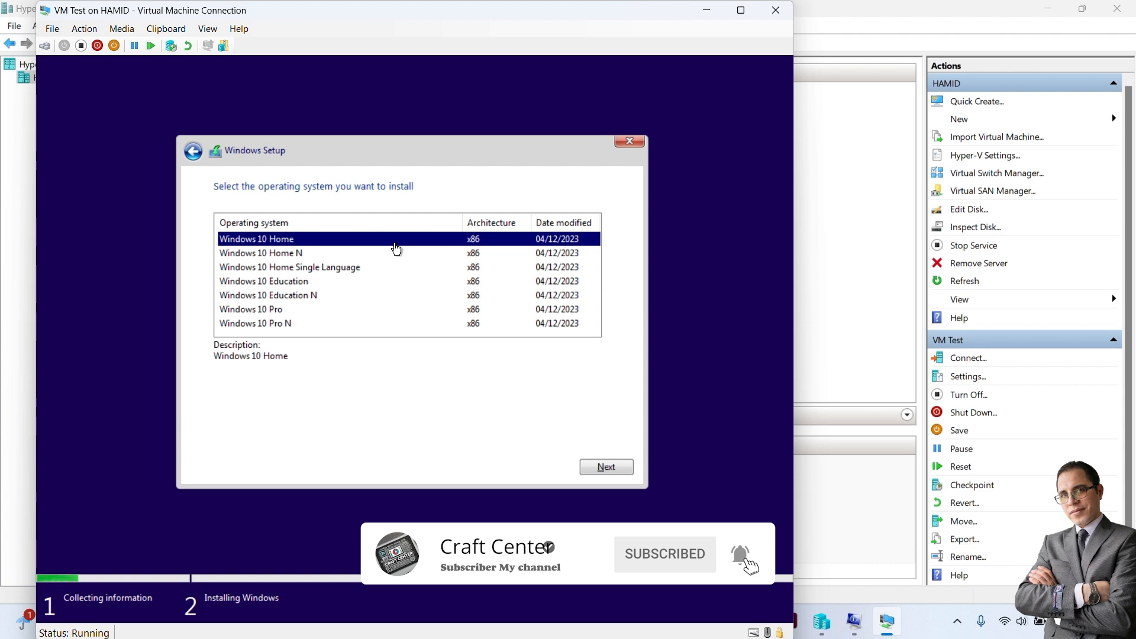
Step: Choose Windows 10 Pro as the operating system edition to install
{"action": "key", "text": "Down"}
{"action": "key", "text": "Down"}
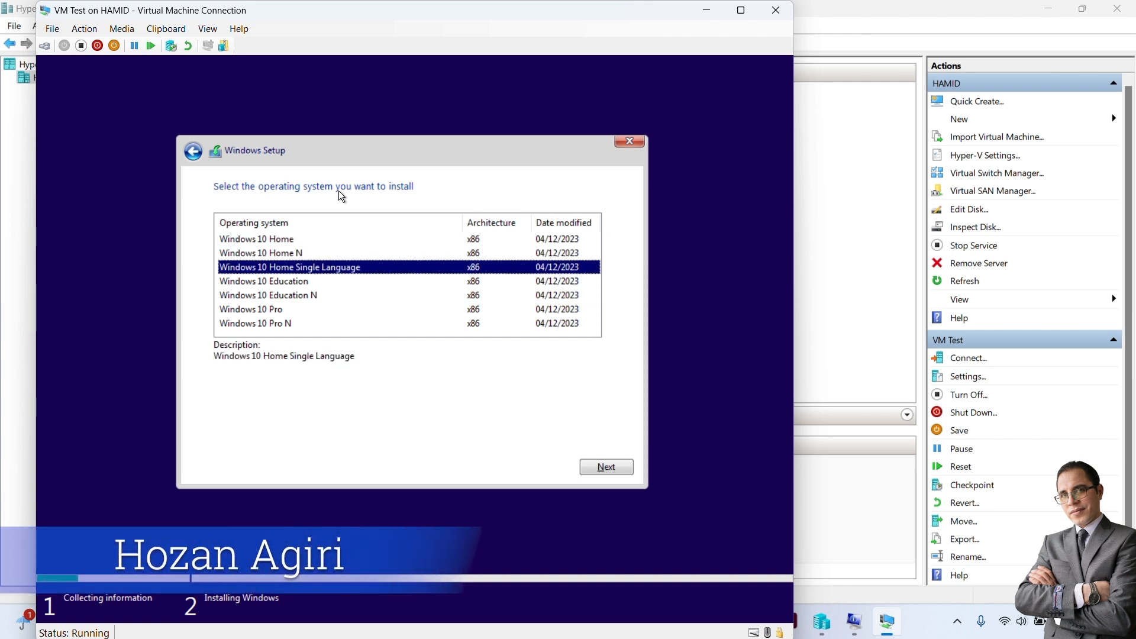
{"action": "key", "text": "Down"}
{"action": "key", "text": "Down"}
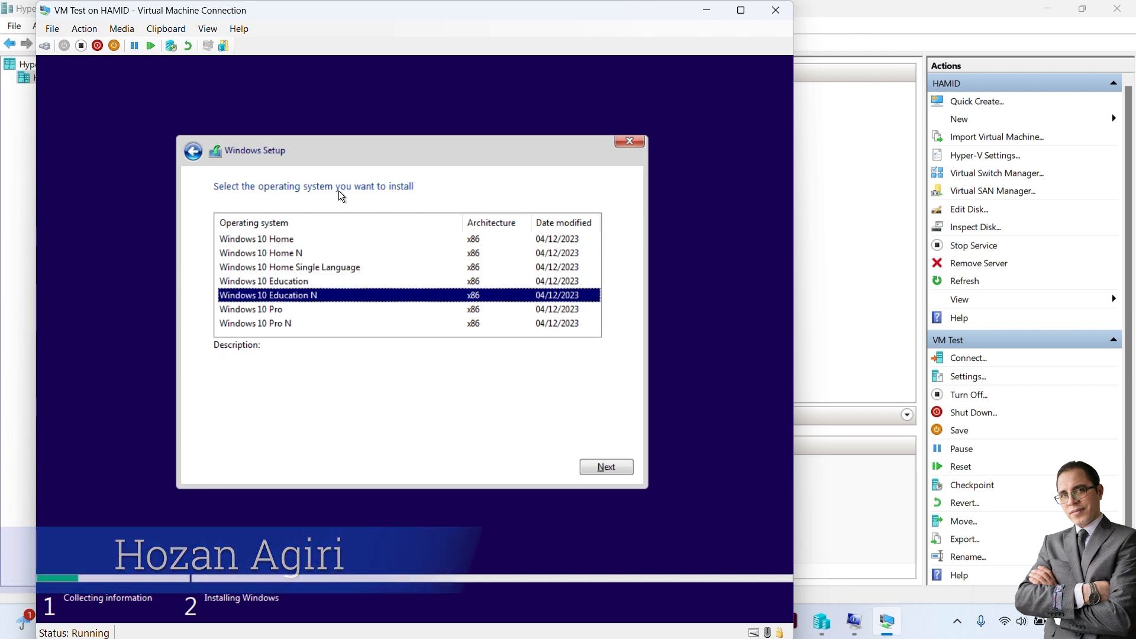
{"action": "key", "text": "Down"}
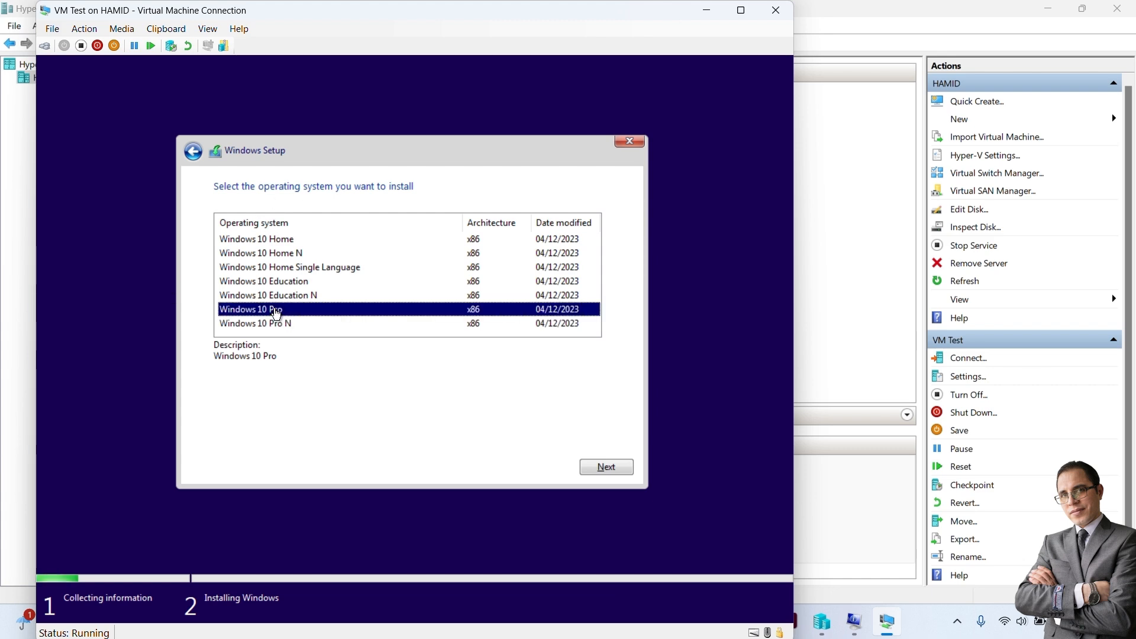
{"action": "left_click", "coordinate": [282, 281]}
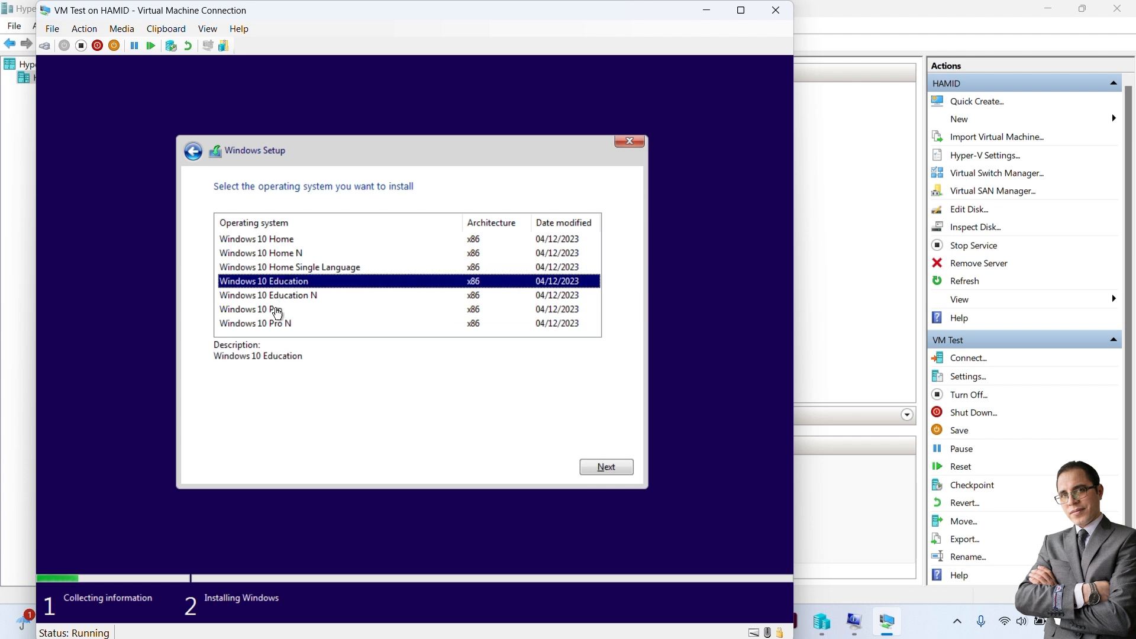
{"action": "left_click", "coordinate": [278, 310]}
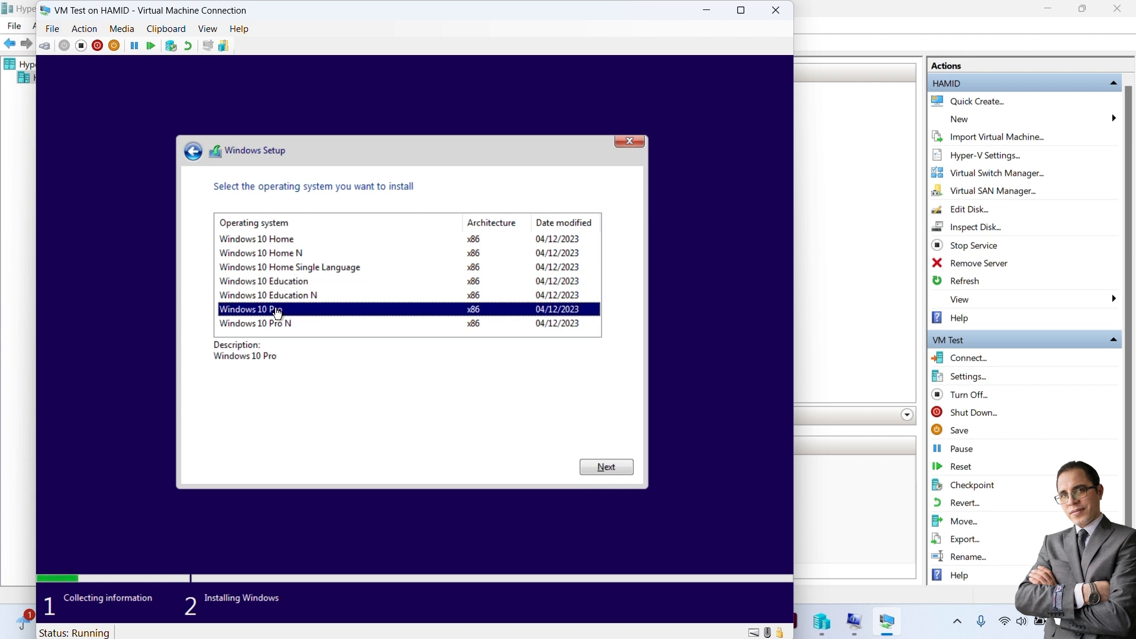
{"action": "left_click", "coordinate": [615, 463]}
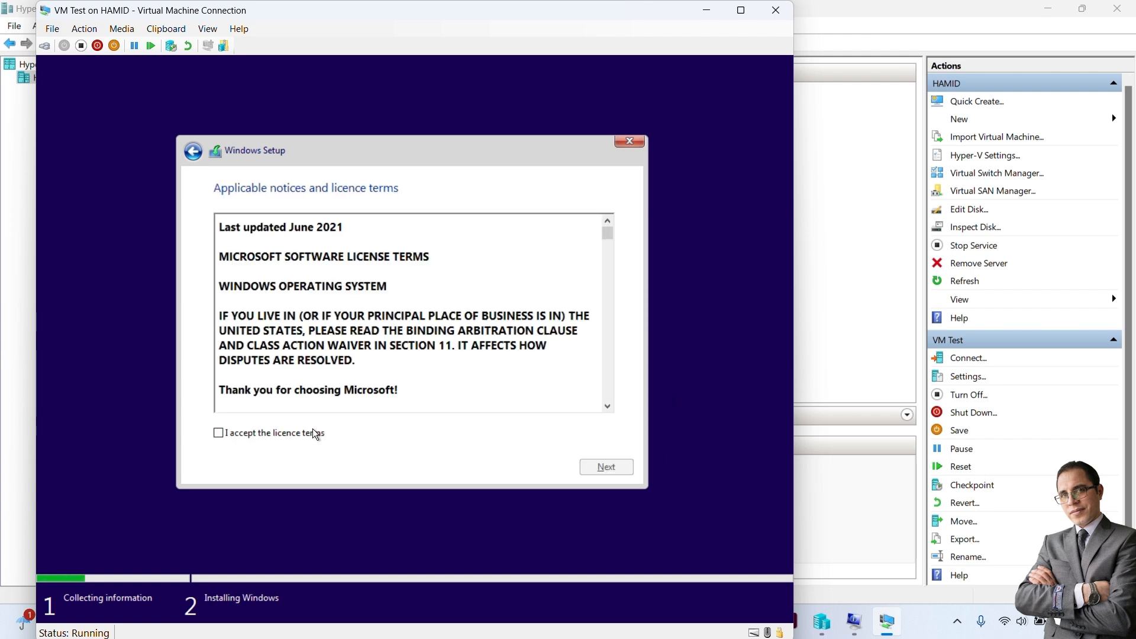
Step: Accept the Microsoft software licence terms and continue to the installation type
{"action": "left_click", "coordinate": [286, 433]}
{"action": "scroll", "coordinate": [353, 286], "scroll_direction": "down", "scroll_amount": 5}
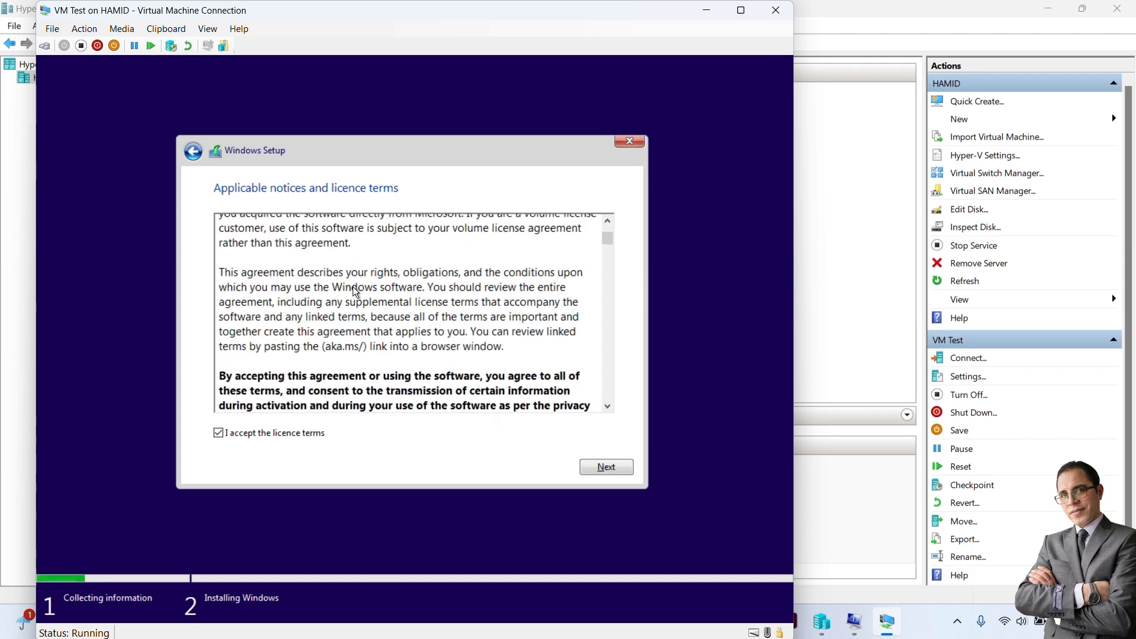
{"action": "scroll", "coordinate": [361, 314], "scroll_direction": "down", "scroll_amount": 10}
{"action": "left_click", "coordinate": [597, 467]}
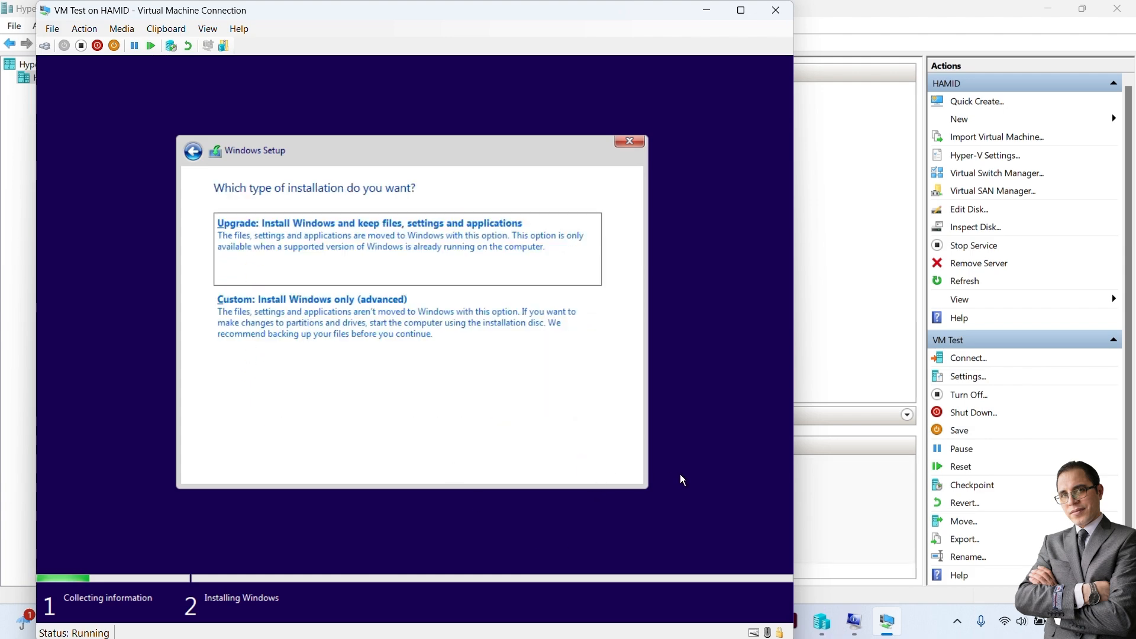
Step: Run a custom Windows installation on the Drive 0 unallocated space and reconnect to the virtual machine session
{"action": "left_click", "coordinate": [306, 326]}
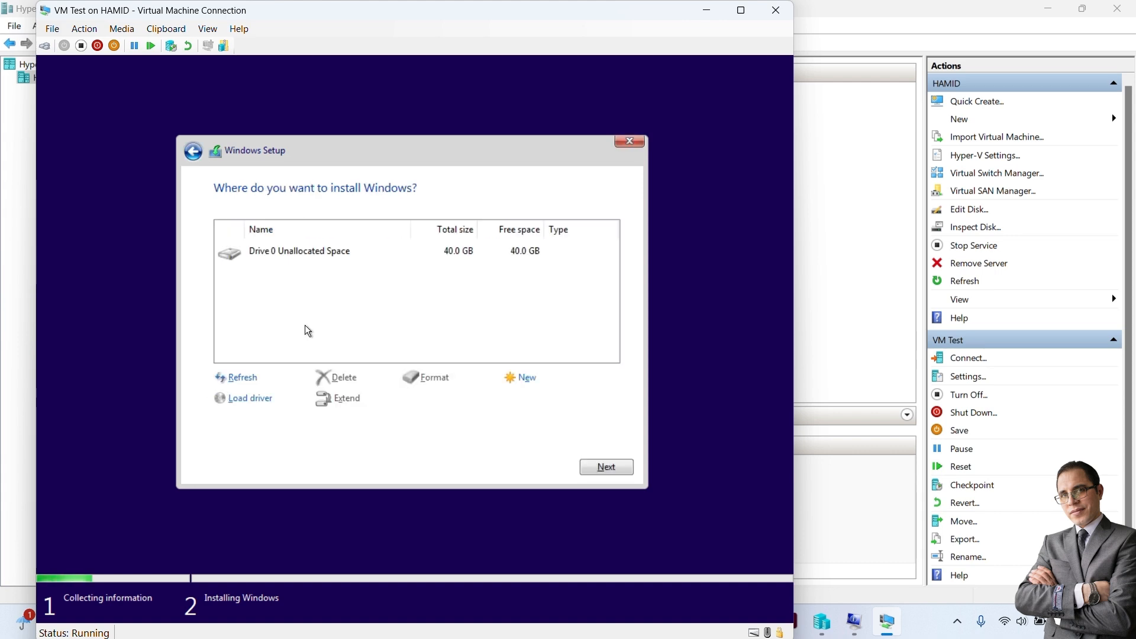
{"action": "left_click", "coordinate": [606, 471]}
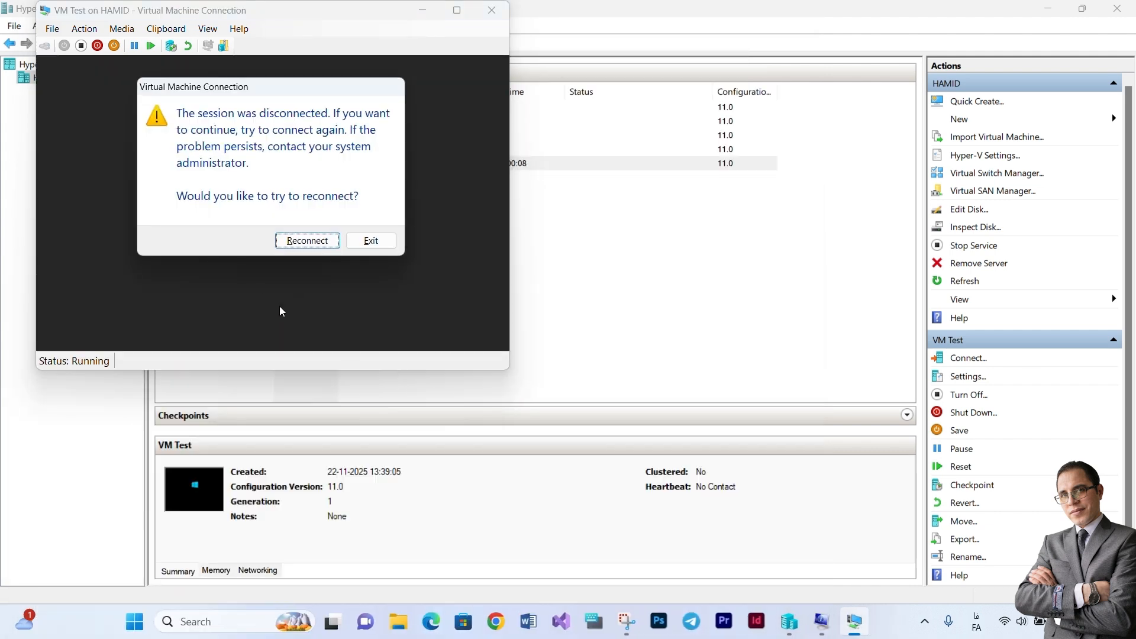
{"action": "left_click", "coordinate": [329, 242]}
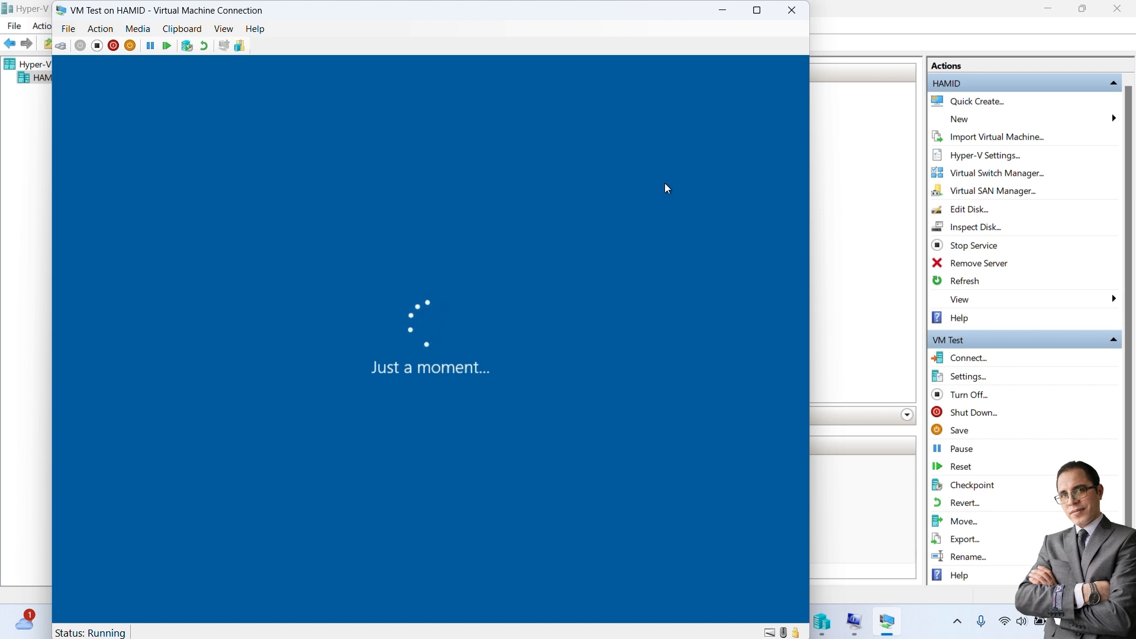
Step: Confirm United Kingdom as the region and keyboard layout, and skip adding a second keyboard layout
{"action": "scroll", "coordinate": [423, 441], "scroll_direction": "down", "scroll_amount": 3}
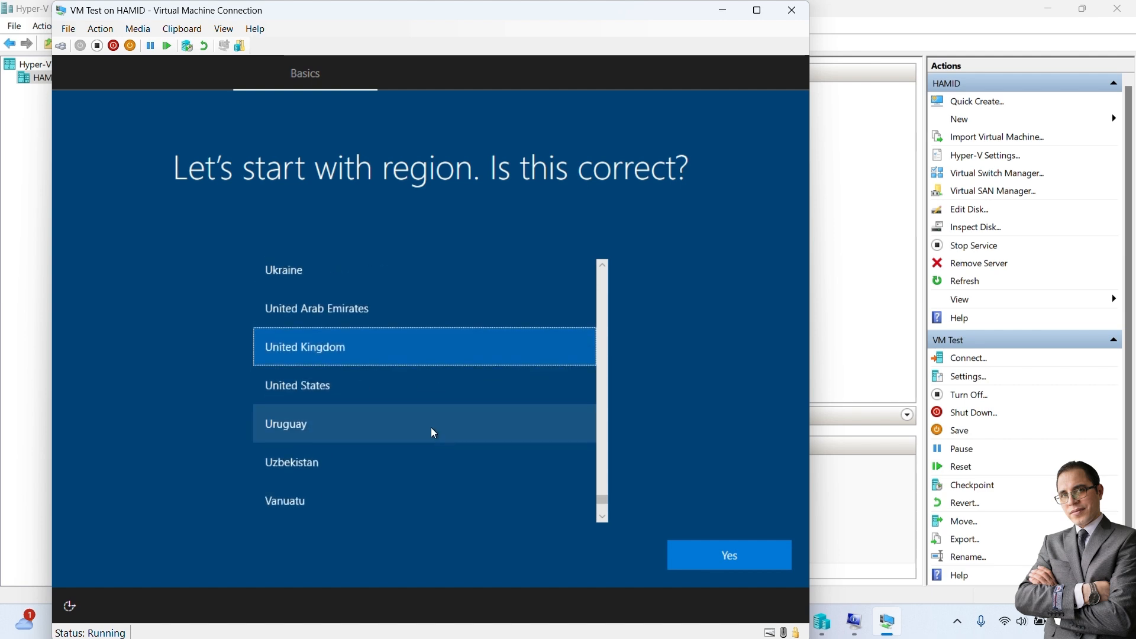
{"action": "left_click", "coordinate": [725, 556]}
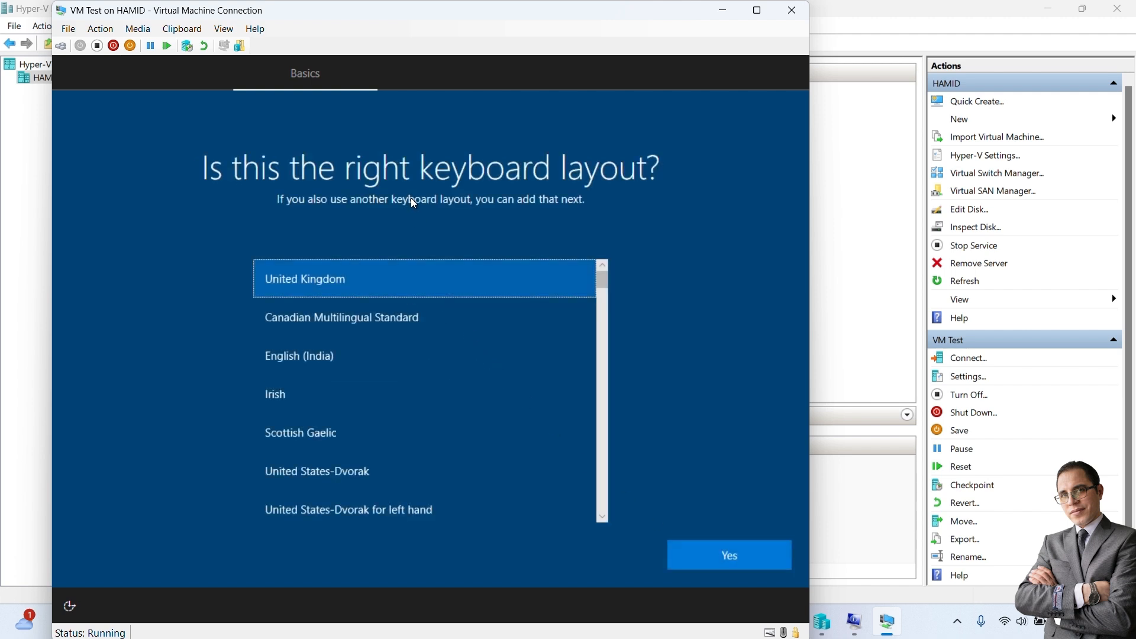
{"action": "left_click", "coordinate": [721, 568]}
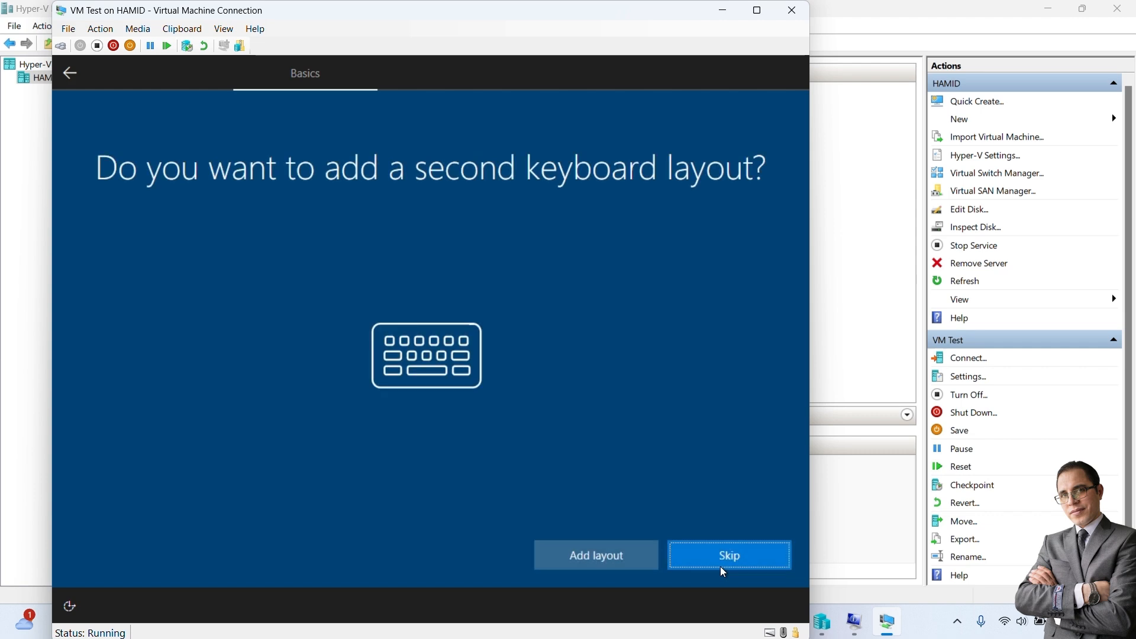
{"action": "left_click", "coordinate": [729, 559]}
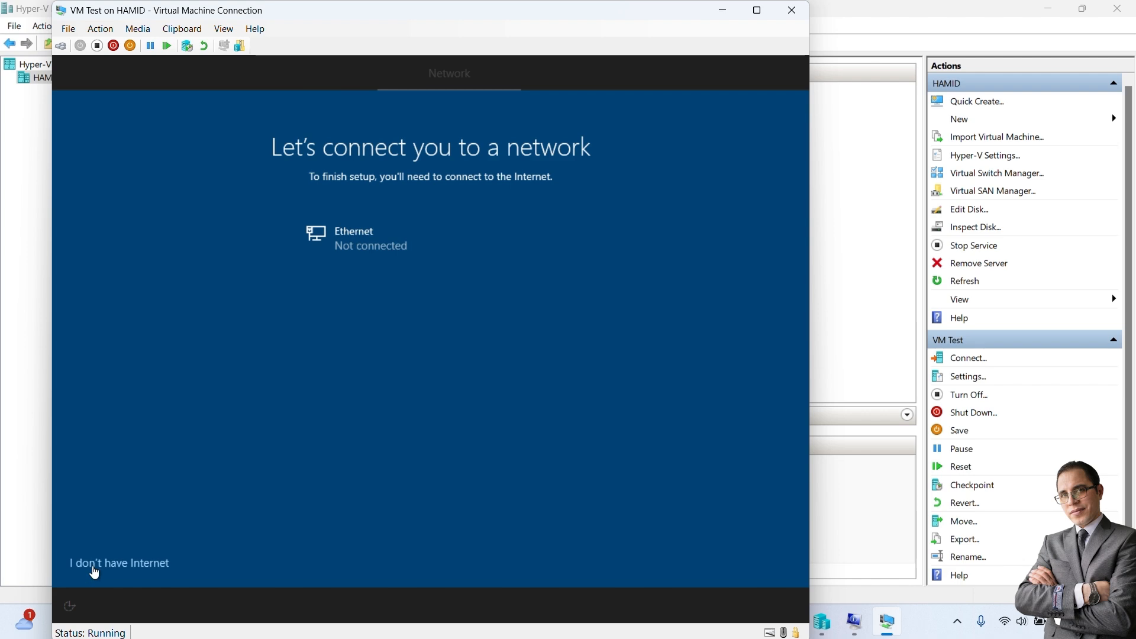
Step: Continue with limited setup without Internet, and create a local account named "VM Test" without a password
{"action": "left_click", "coordinate": [119, 567]}
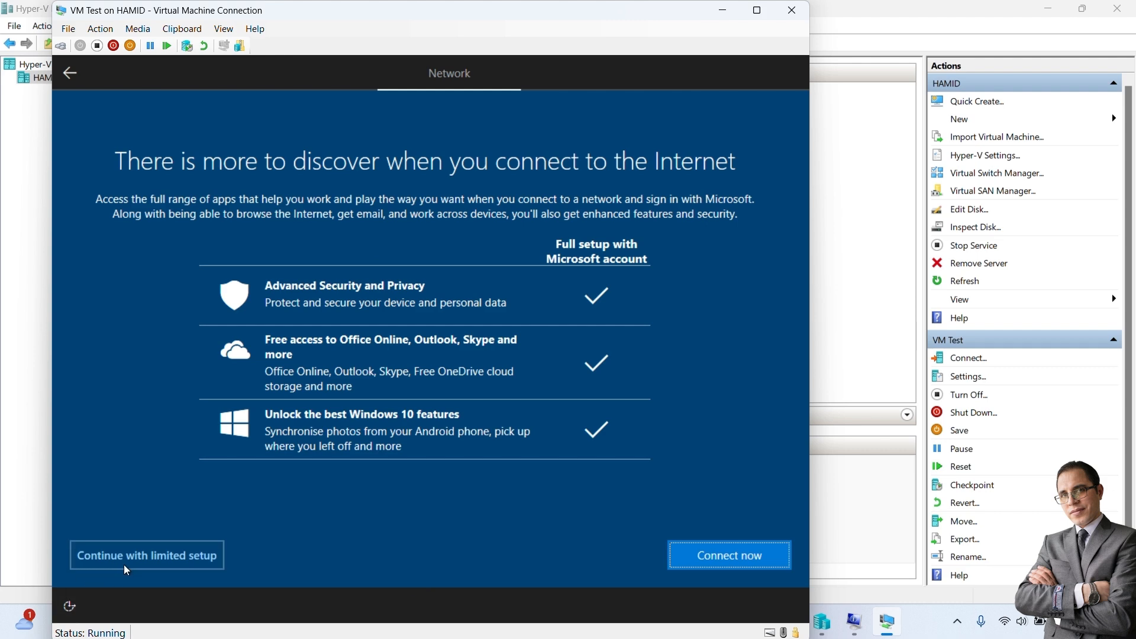
{"action": "left_click", "coordinate": [138, 560]}
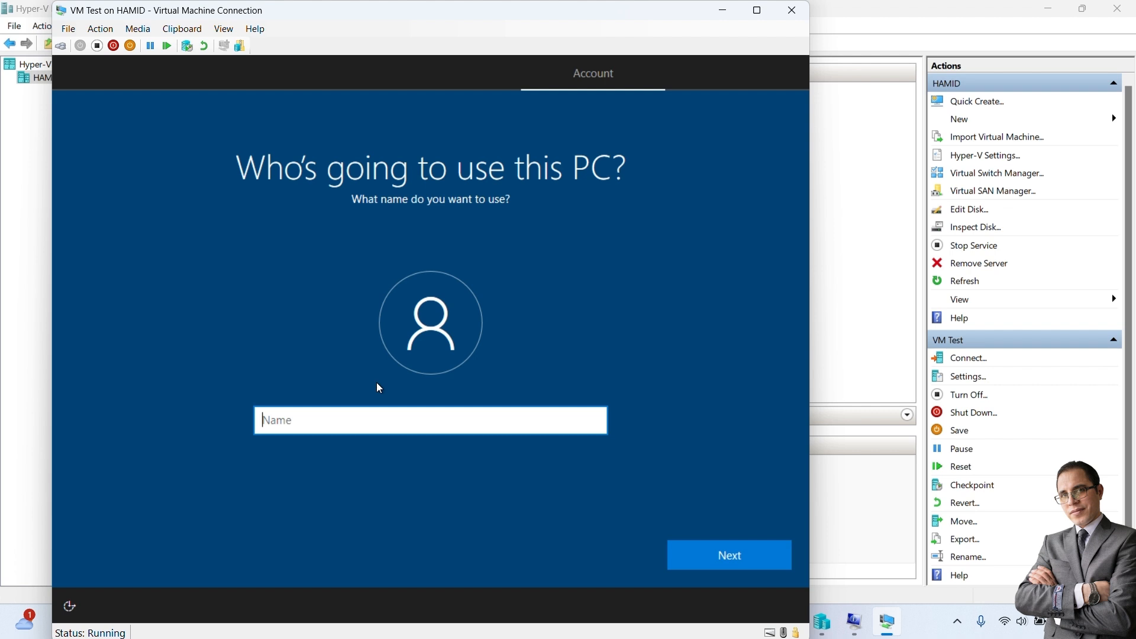
{"action": "type", "text": "VM Tet"}
{"action": "key", "text": "BackSpace"}
{"action": "type", "text": "st"}
{"action": "left_click", "coordinate": [747, 561]}
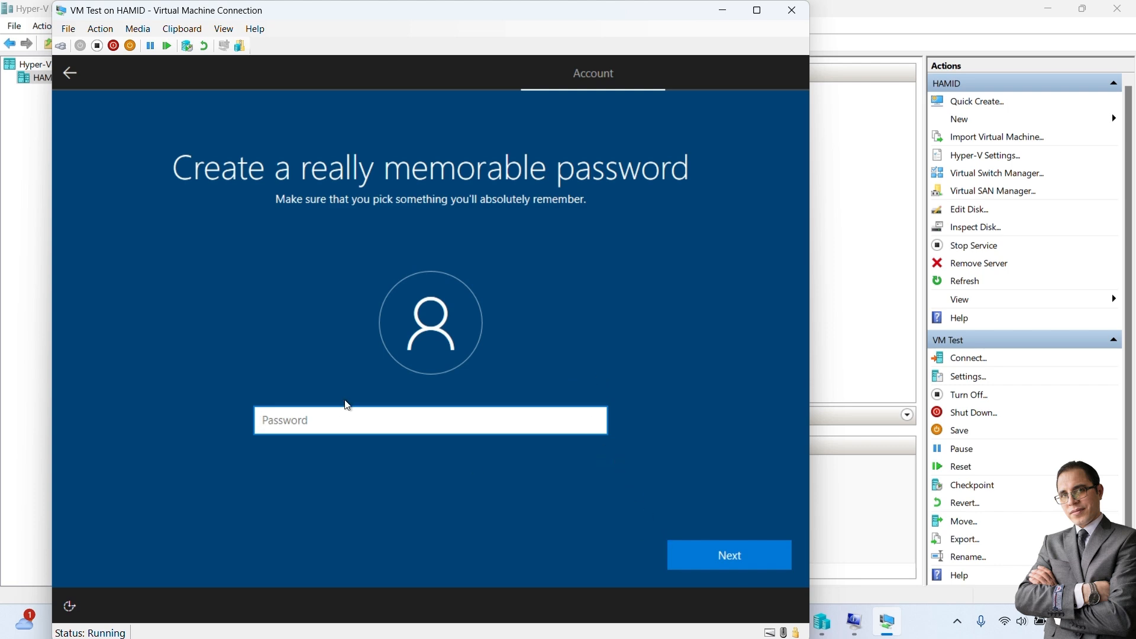
{"action": "left_click", "coordinate": [737, 558]}
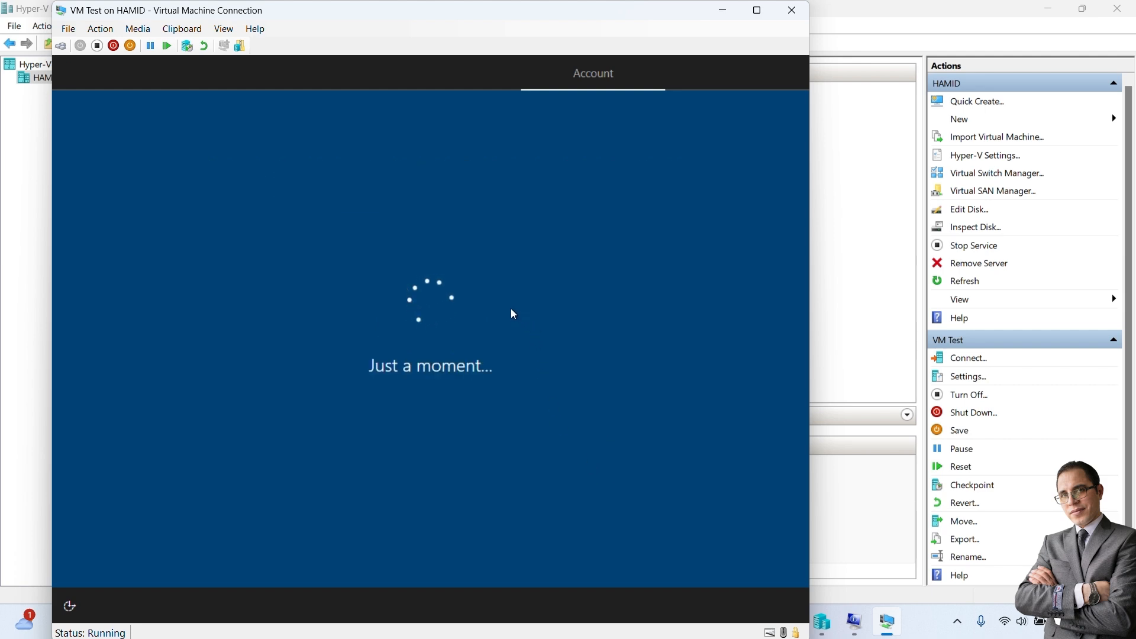
Step: Decline location access, Find my device, and sending inking and typing data in the Windows privacy settings
{"action": "left_click", "coordinate": [436, 393]}
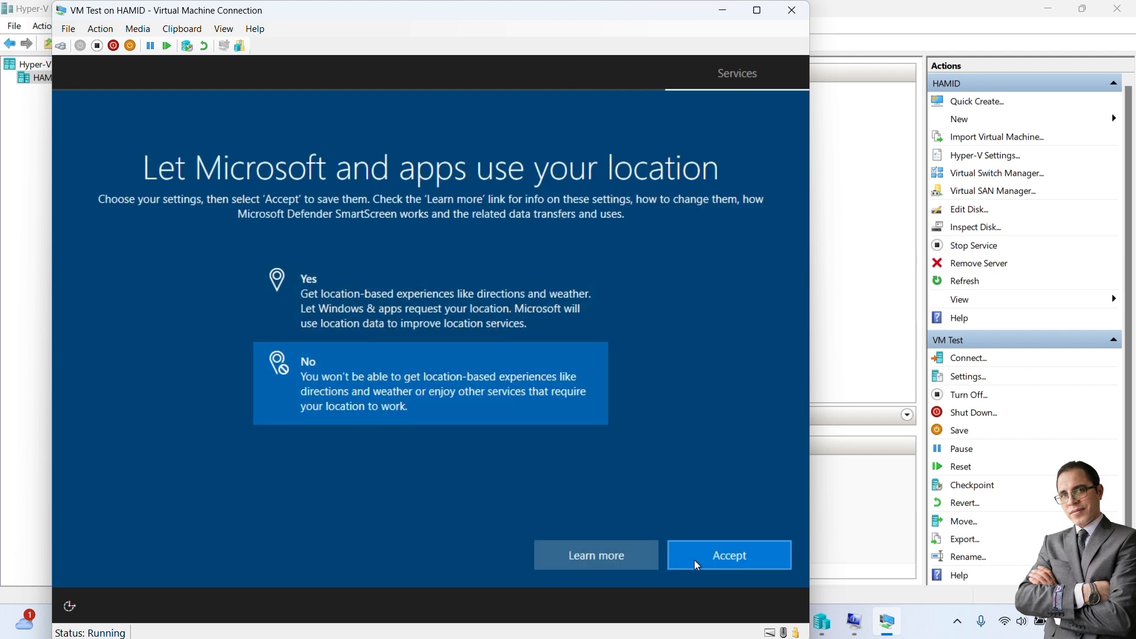
{"action": "left_click", "coordinate": [694, 558]}
{"action": "left_click", "coordinate": [378, 374]}
{"action": "left_click", "coordinate": [736, 558]}
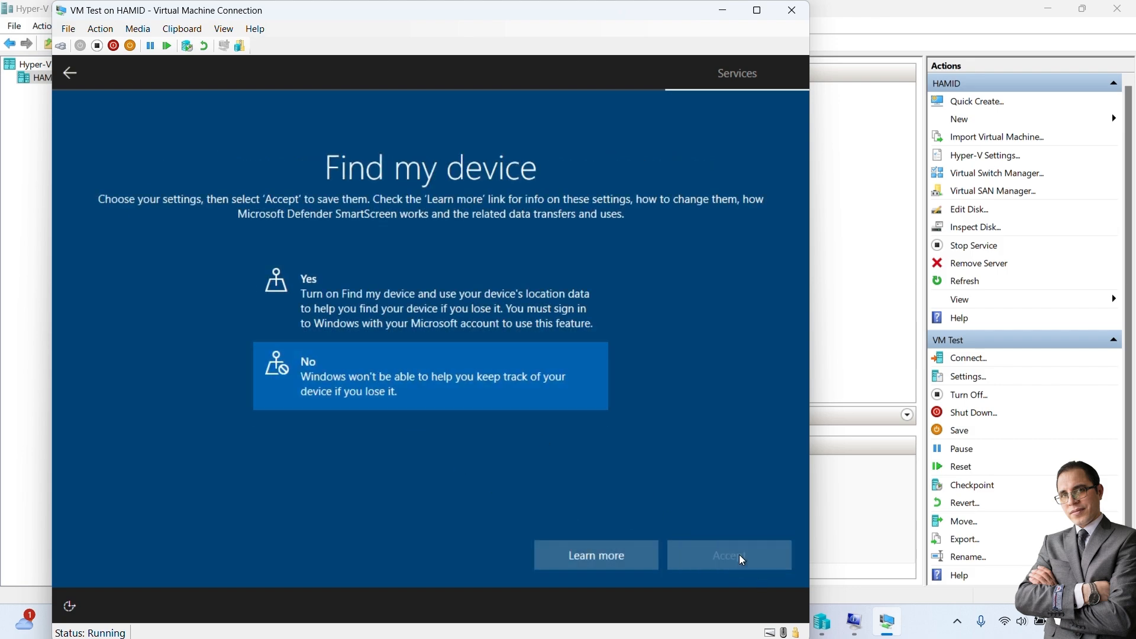
{"action": "left_click", "coordinate": [367, 456]}
{"action": "left_click", "coordinate": [730, 557]}
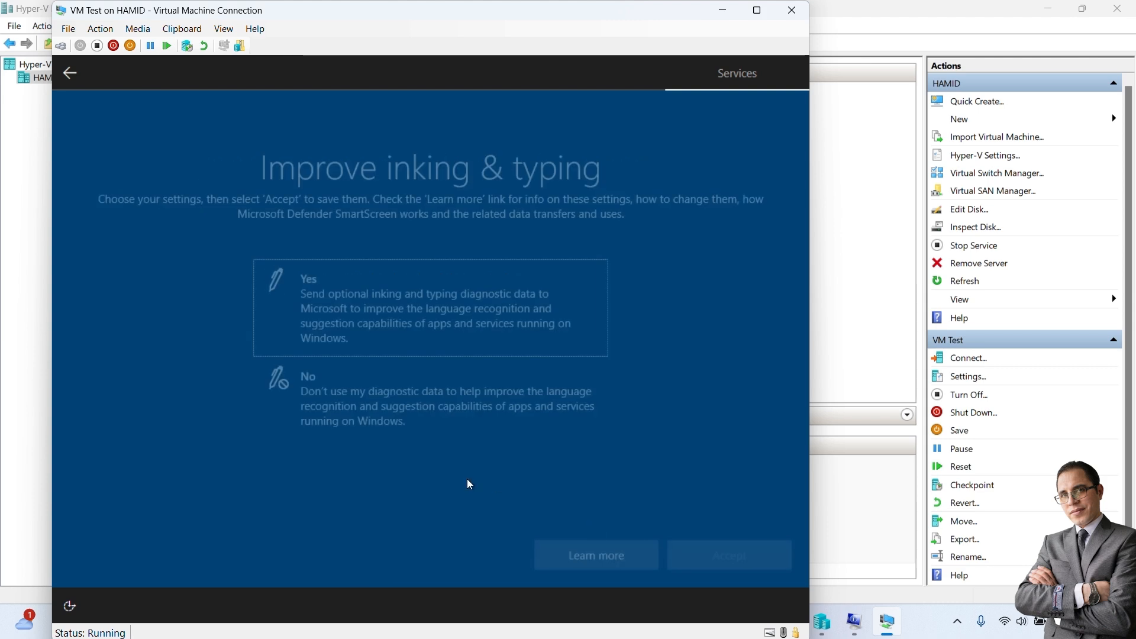
{"action": "left_click", "coordinate": [394, 409]}
{"action": "left_click", "coordinate": [706, 568]}
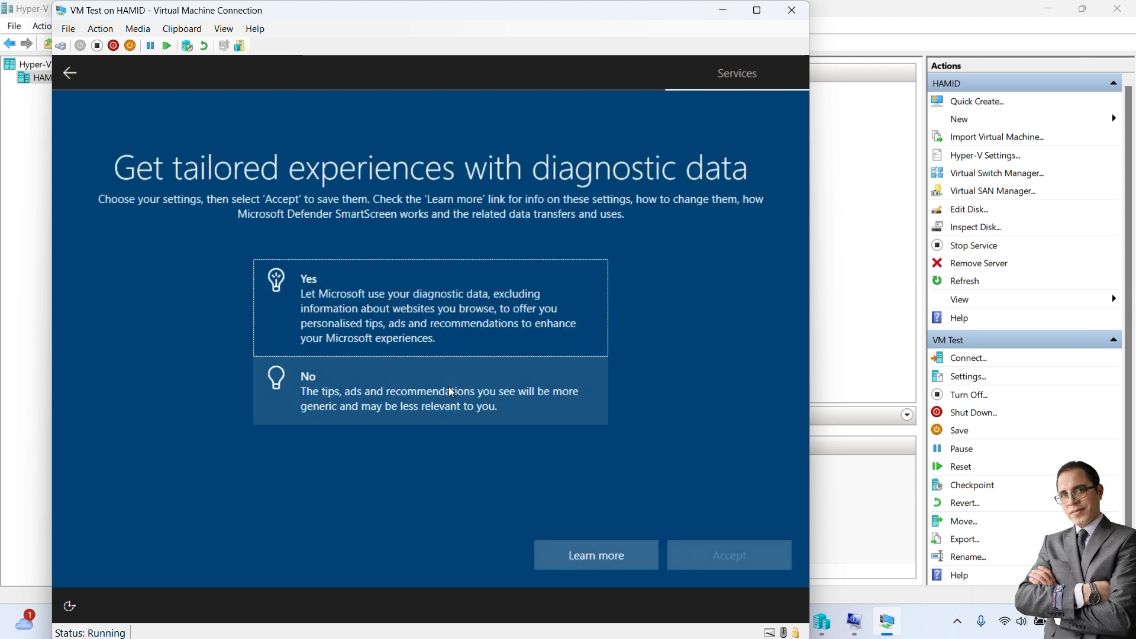
Step: Decline tailored experiences with diagnostic data, app use of the advertising ID, and Cortana in the Windows setup
{"action": "left_click", "coordinate": [449, 386]}
{"action": "left_click", "coordinate": [726, 550]}
{"action": "left_click", "coordinate": [441, 403]}
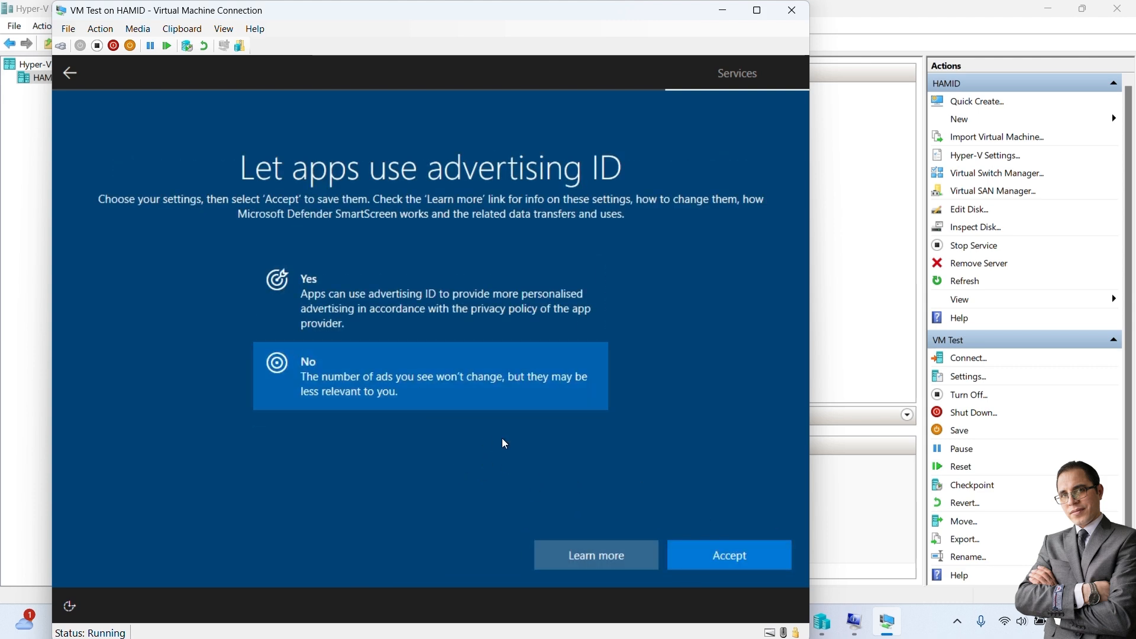
{"action": "left_click", "coordinate": [734, 561]}
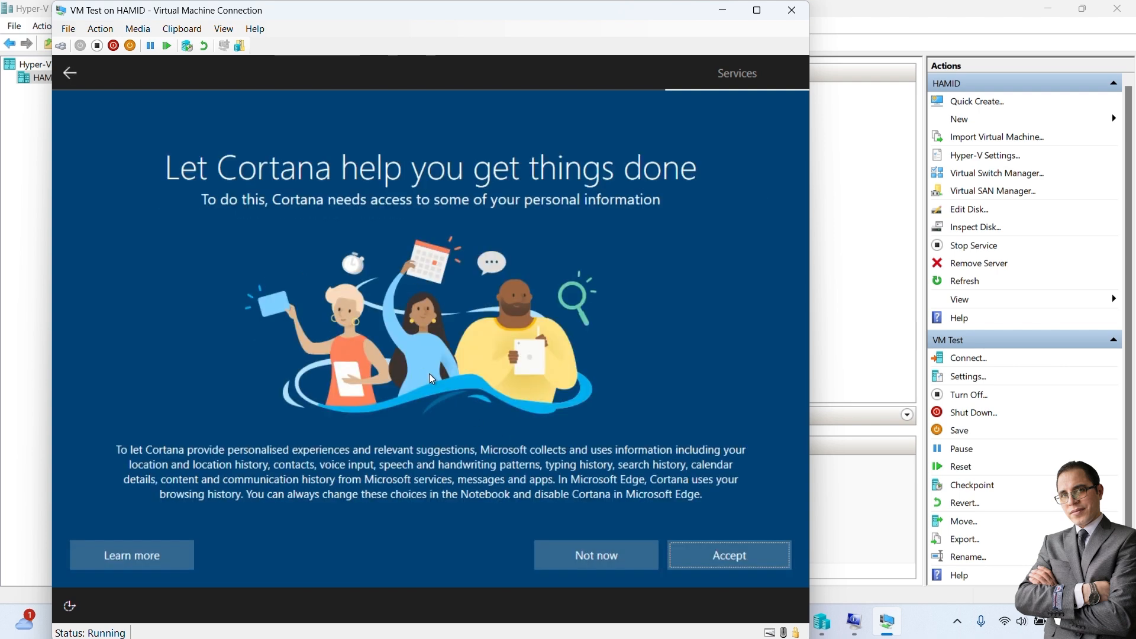
{"action": "left_click", "coordinate": [647, 558]}
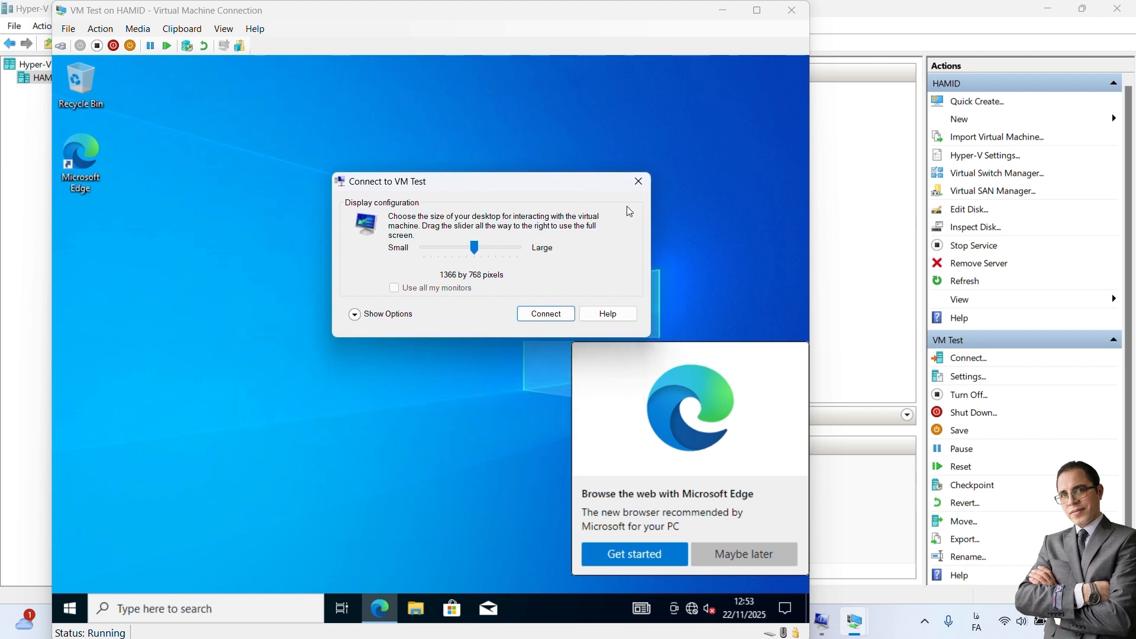
Step: Connect to VM Test with a 1366 by 768 pixel display and sign in to the VM Test account
{"action": "left_click", "coordinate": [545, 313]}
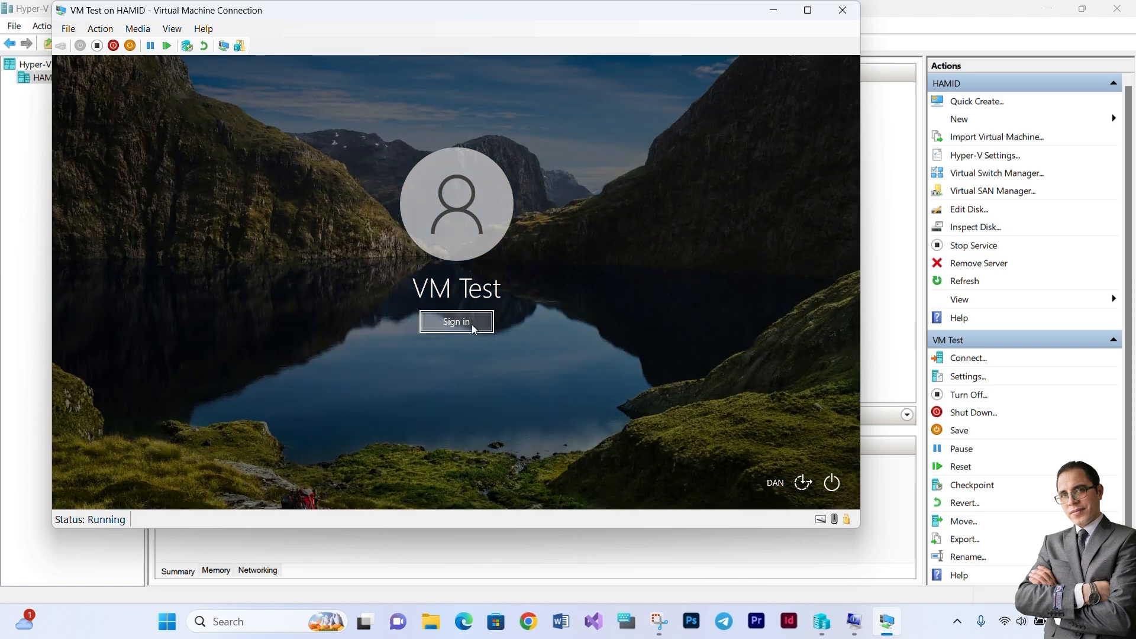
{"action": "left_click", "coordinate": [472, 325]}
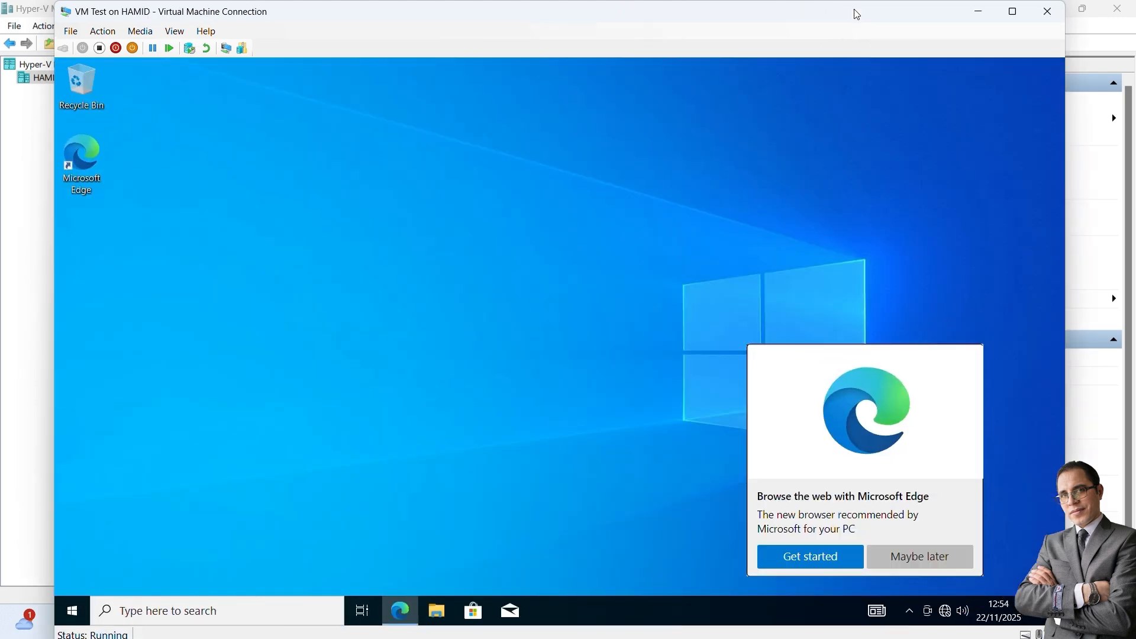
Step: Postpone the Microsoft Edge suggestion and reposition the virtual machine window so its Start button and search box are reachable
{"action": "left_click_drag", "start_coordinate": [857, 14], "coordinate": [892, 81]}
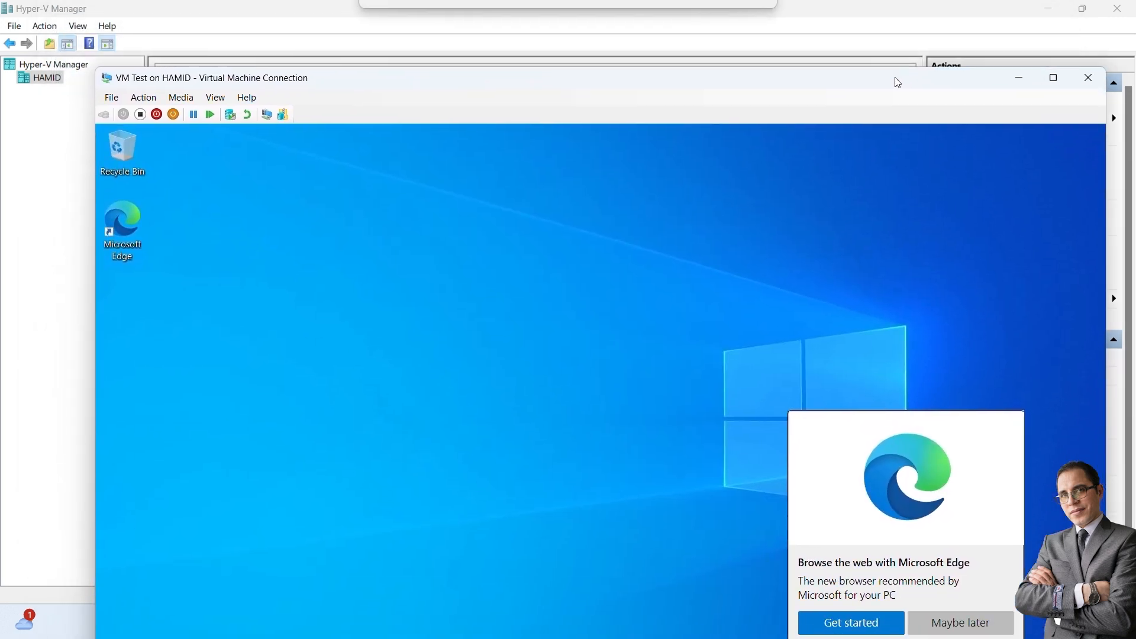
{"action": "left_click", "coordinate": [959, 624]}
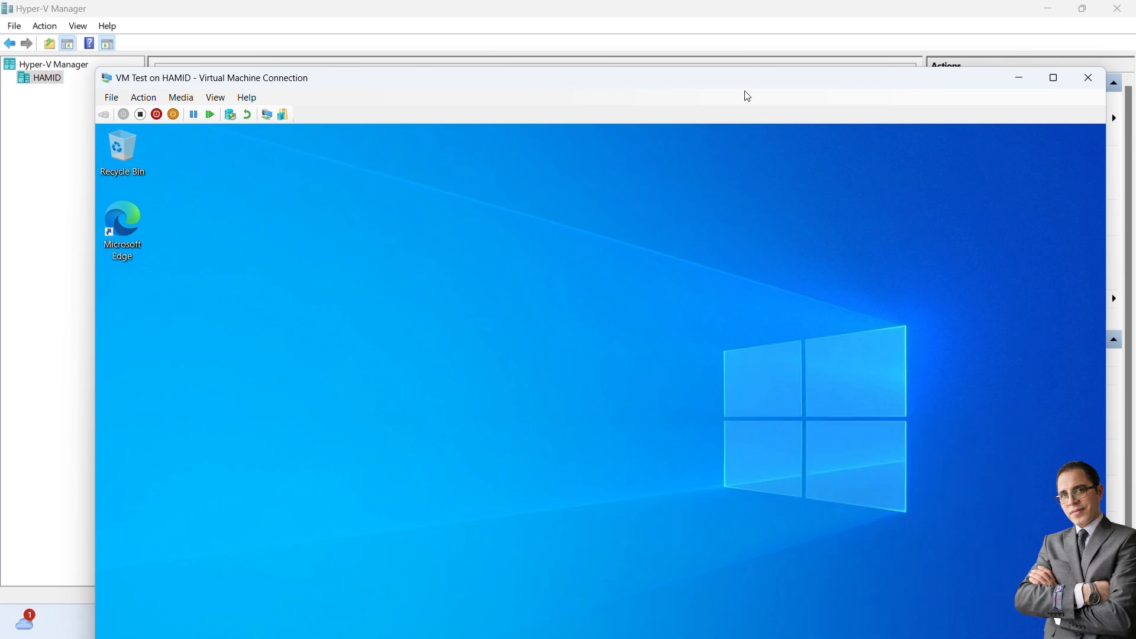
{"action": "left_click_drag", "start_coordinate": [746, 80], "coordinate": [726, 20]}
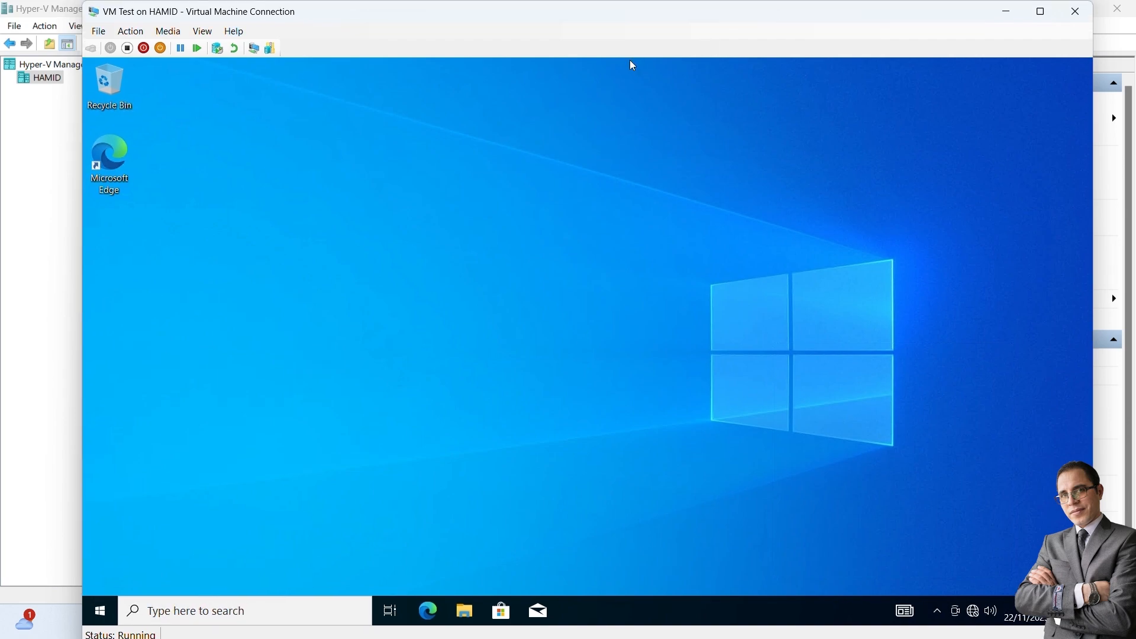
{"action": "left_click_drag", "start_coordinate": [817, 25], "coordinate": [911, 33]}
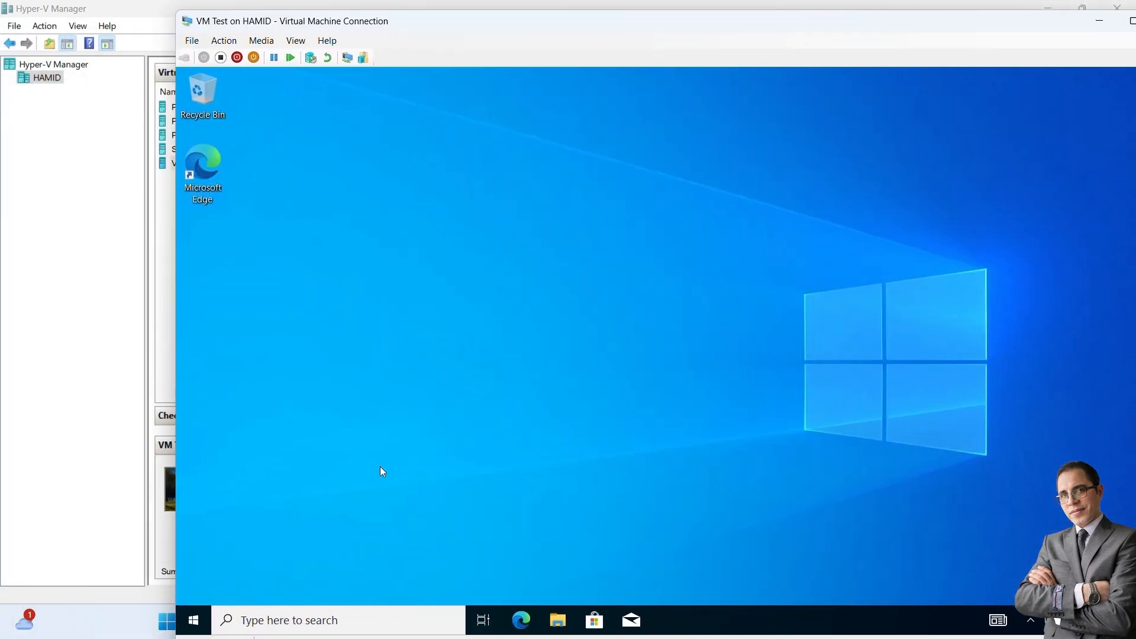
Step: Open the Windows search inside the virtual machine
{"action": "left_click", "coordinate": [200, 631]}
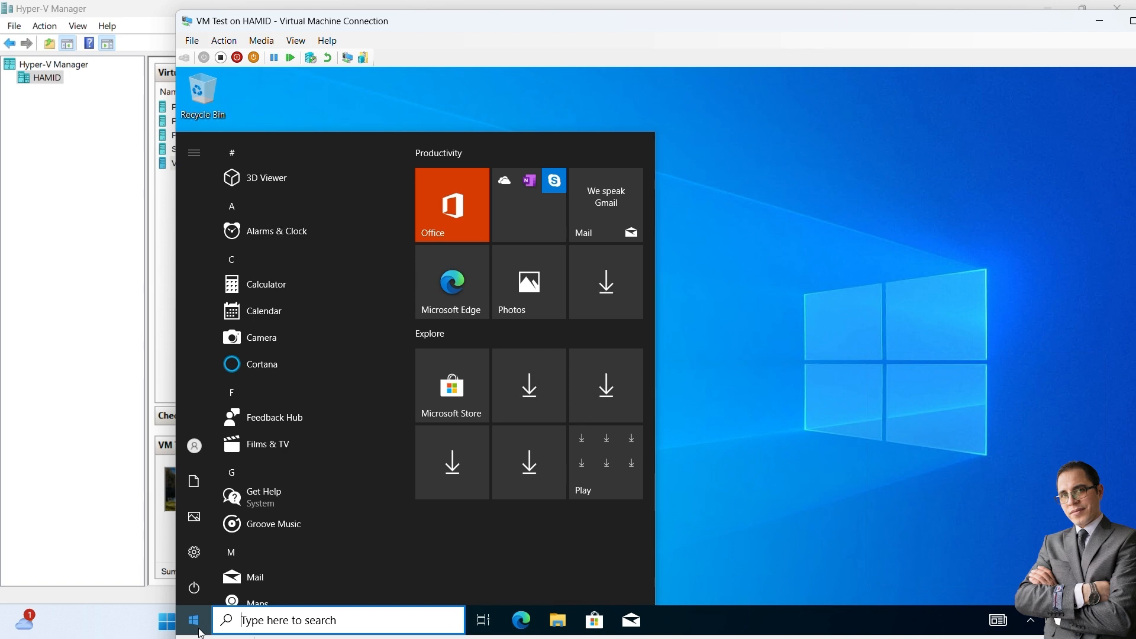
{"action": "left_click", "coordinate": [238, 626]}
{"action": "type", "text": "fire"}
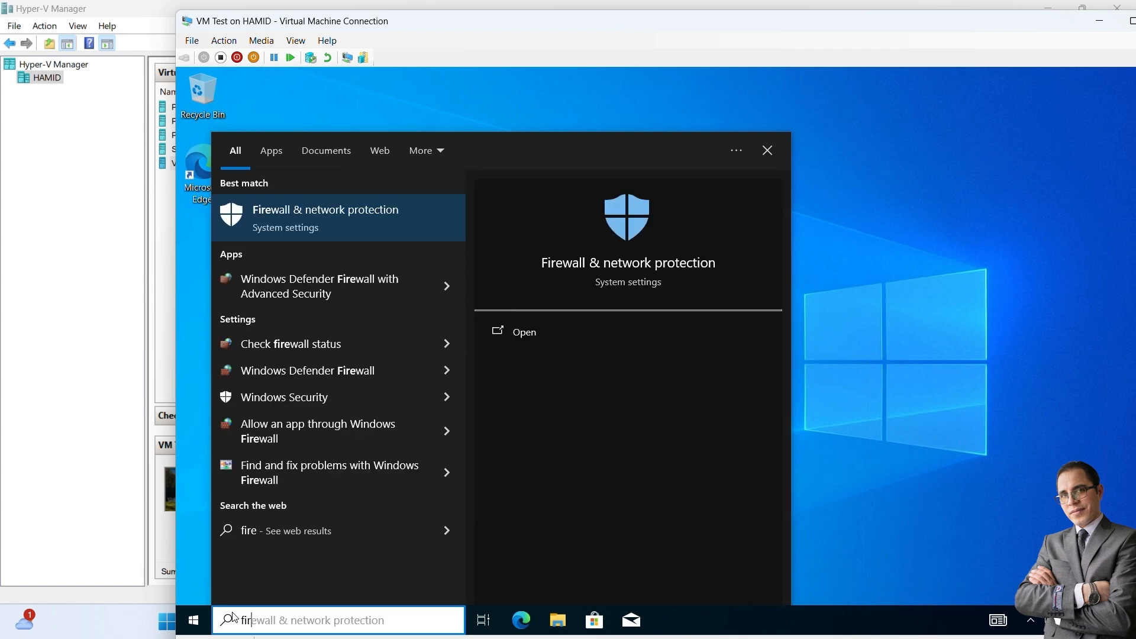
{"action": "key", "text": "BackSpace"}
{"action": "key", "text": "BackSpace"}
{"action": "key", "text": "BackSpace"}
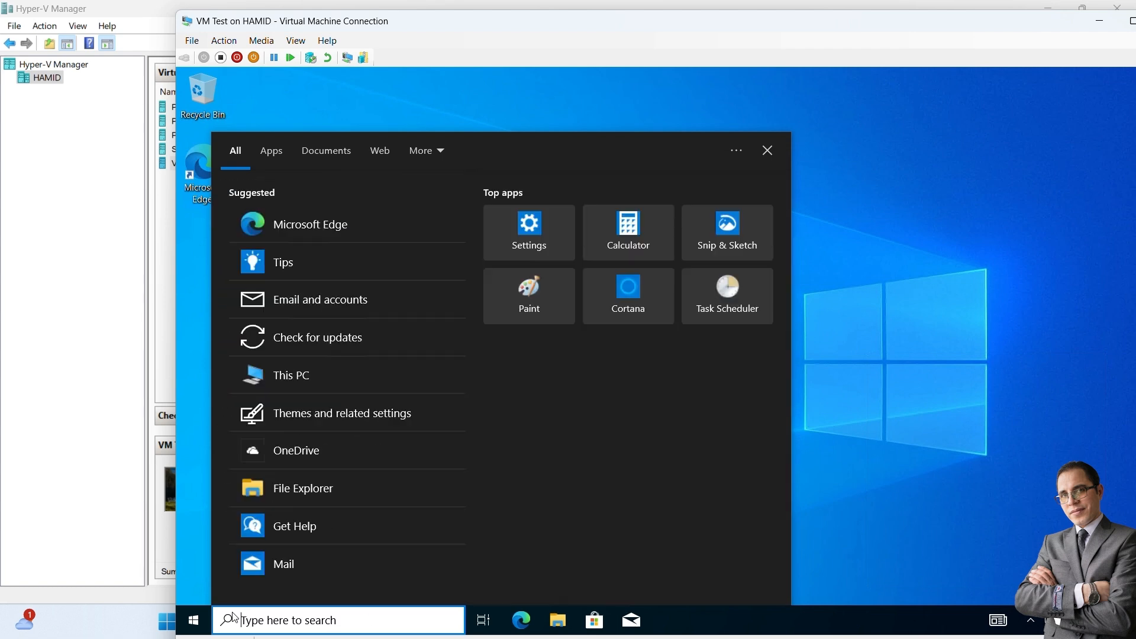
{"action": "type", "text": "setting"}
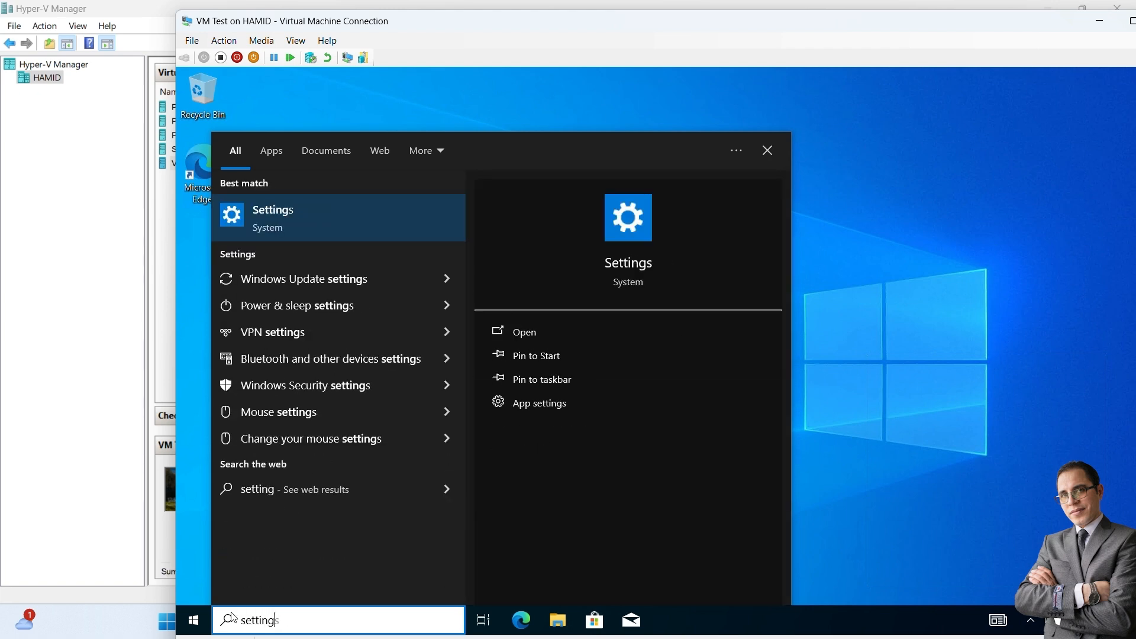
{"action": "key", "text": "BackSpace"}
{"action": "key", "text": "BackSpace"}
{"action": "key", "text": "BackSpace"}
{"action": "key", "text": "BackSpace"}
Step: Search for "cmd" and open Command Prompt in the virtual machine
{"action": "type", "text": "cmd"}
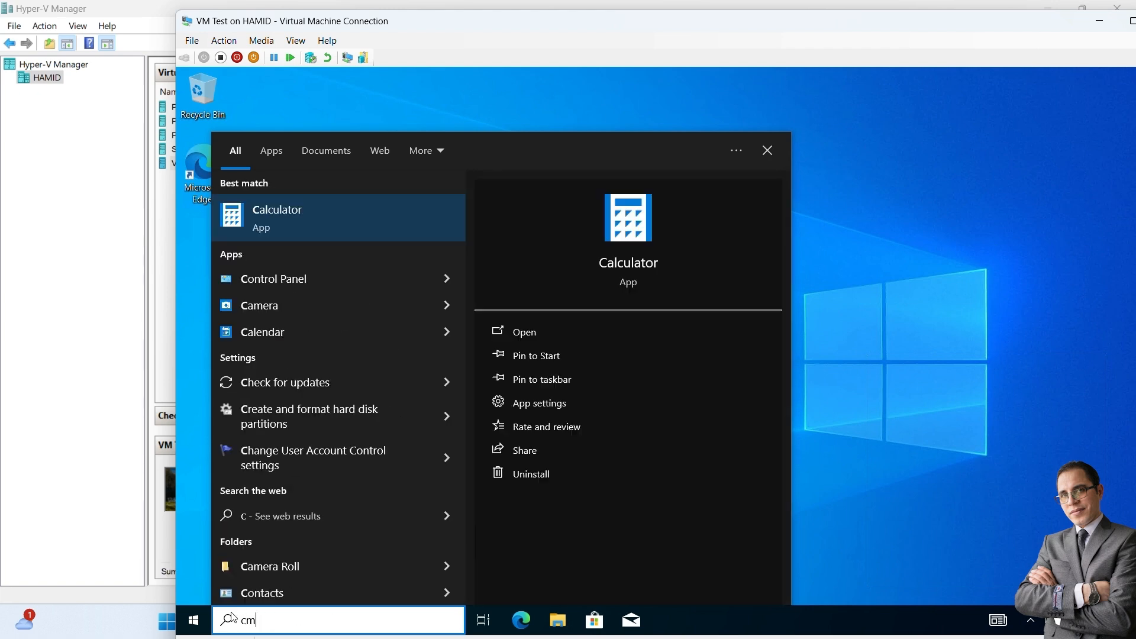
{"action": "key", "text": "Return"}
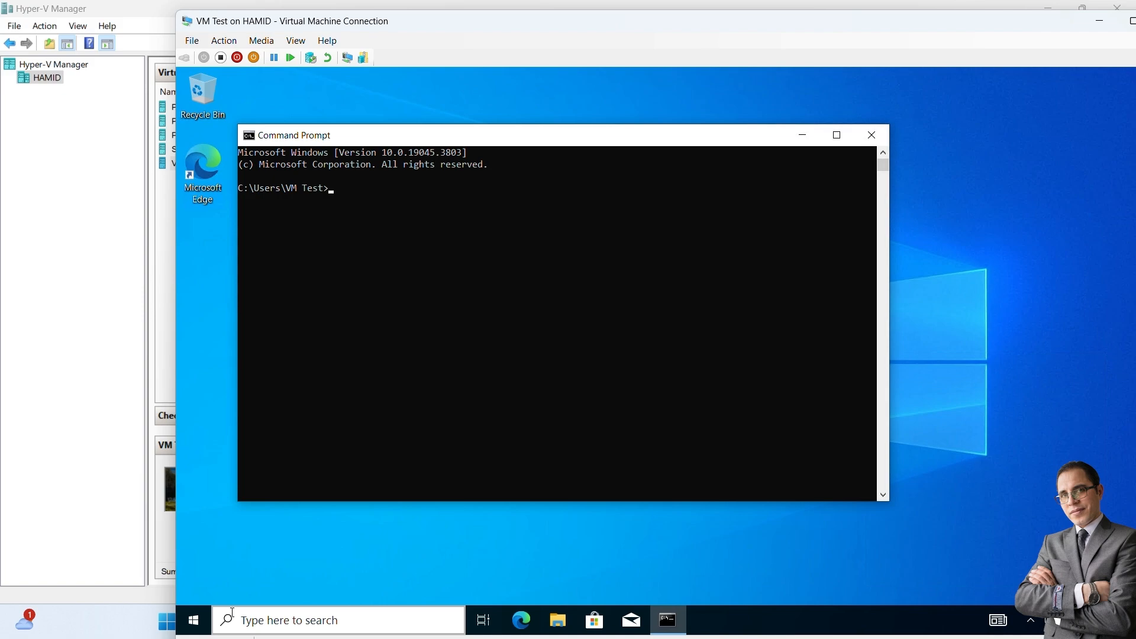